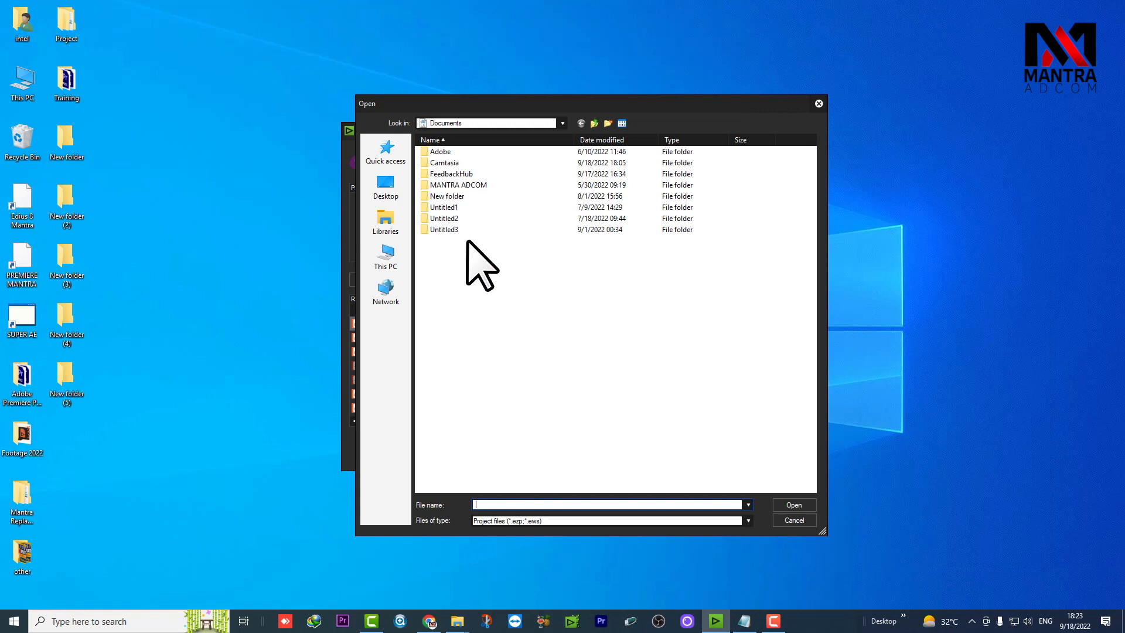
- Open the Replace Mantra Song Footage project from the M+ REPLACE FOOTAGE folder on drive D
{"action": "double_click", "coordinate": [612, 307]}
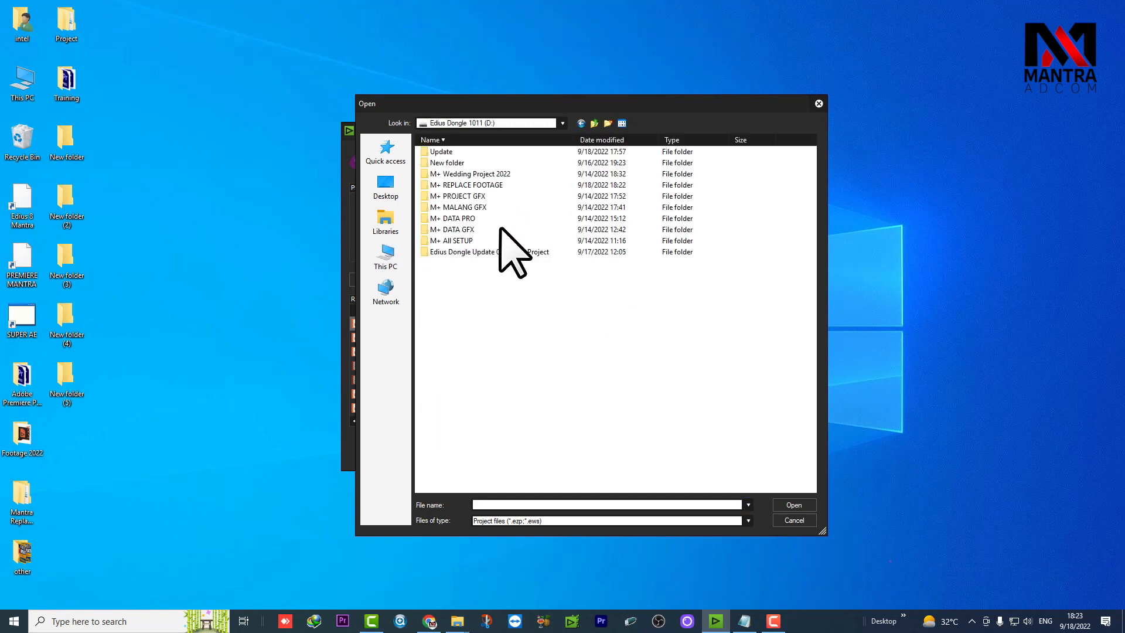
{"action": "double_click", "coordinate": [494, 186]}
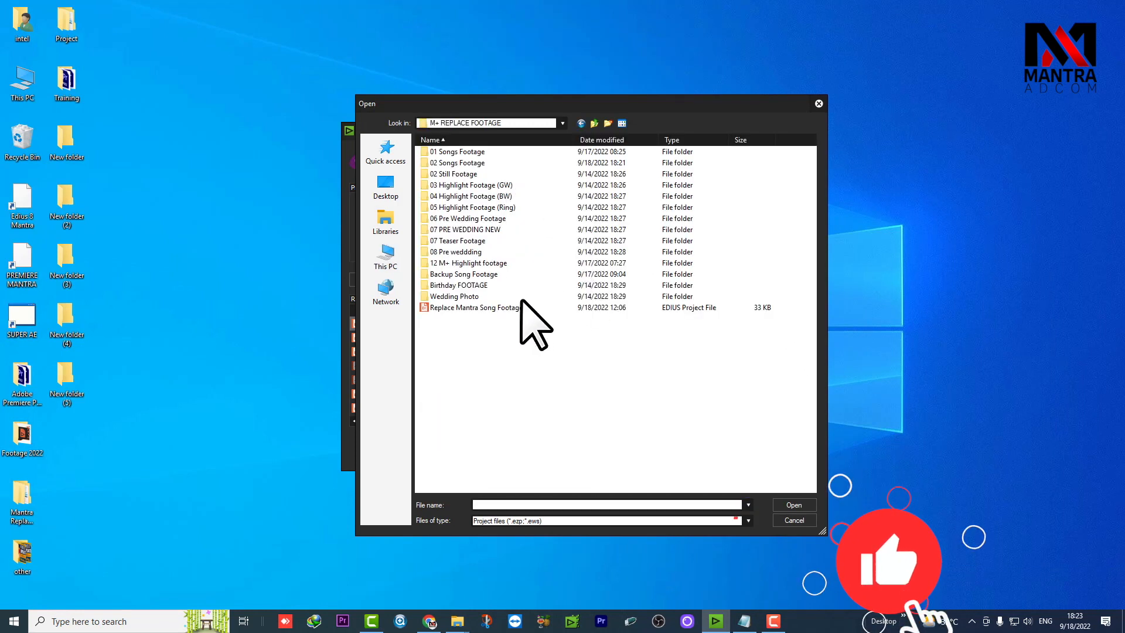
{"action": "left_click", "coordinate": [474, 308]}
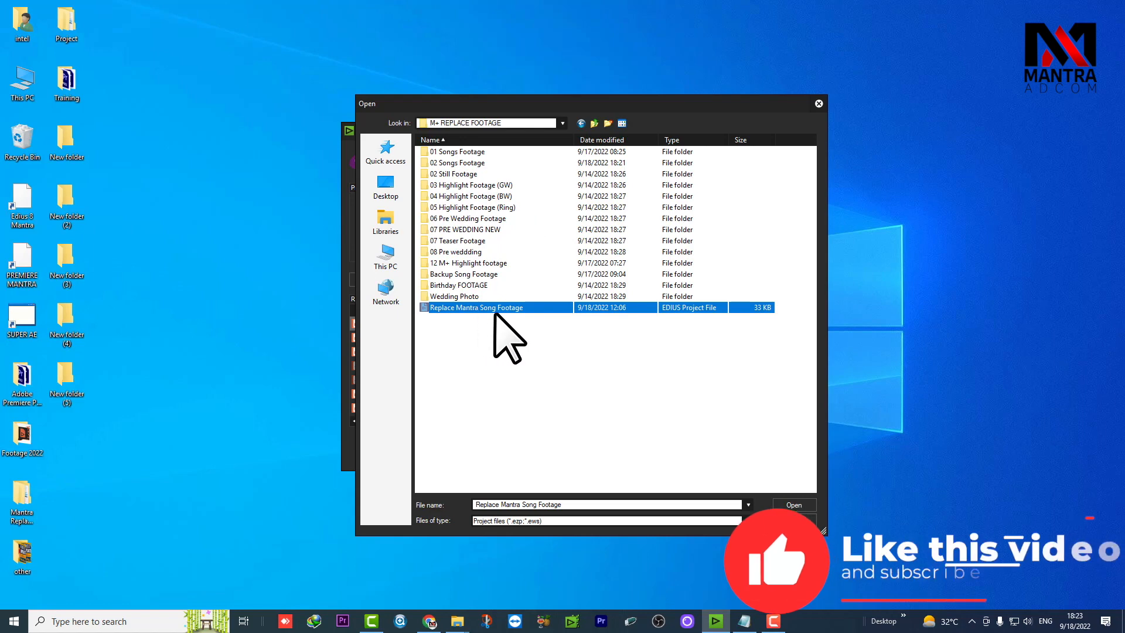
{"action": "left_click", "coordinate": [792, 505]}
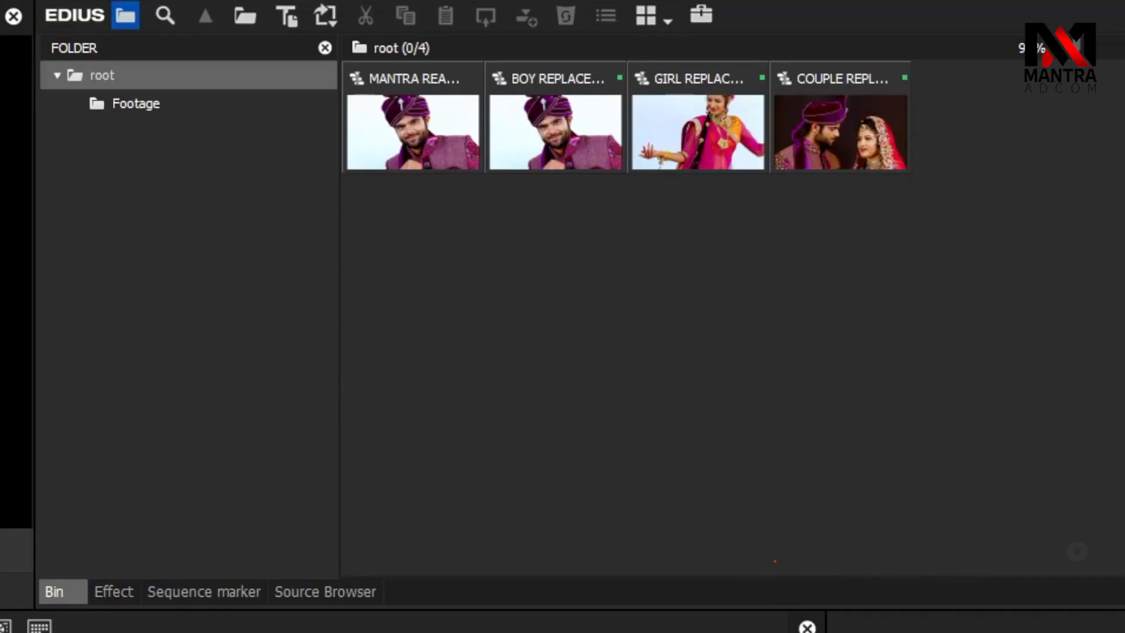
- Examine the boy, girl and couple replacement sequences, including how the first couple placeholder aligns with its matte and marker
{"action": "left_click", "coordinate": [274, 321]}
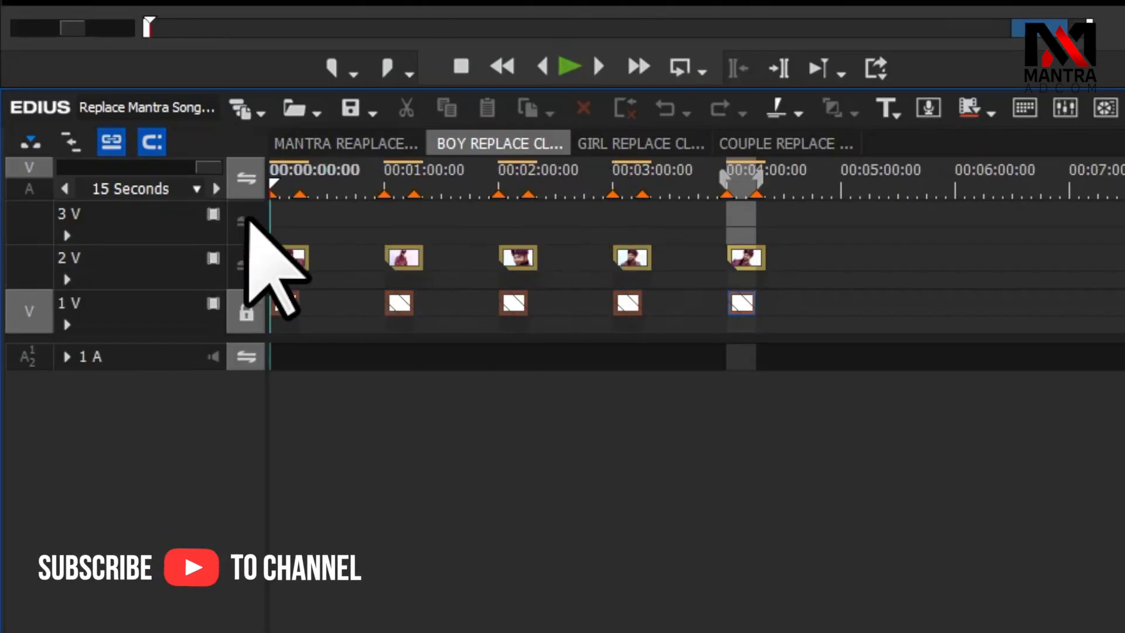
{"action": "left_click", "coordinate": [645, 145]}
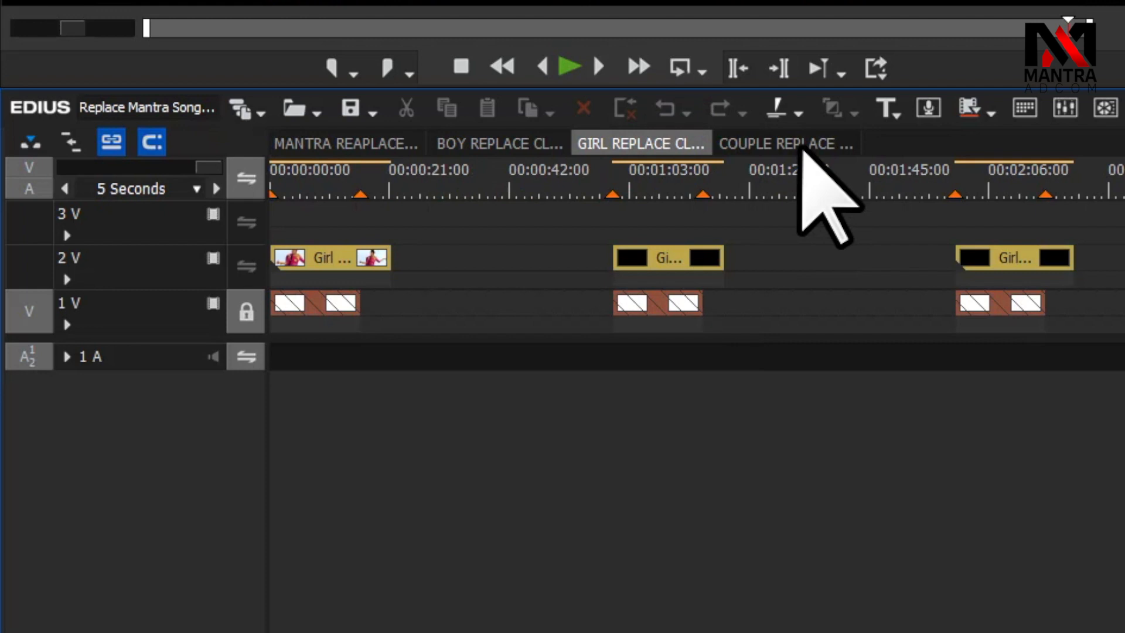
{"action": "left_click", "coordinate": [803, 146]}
{"action": "left_click", "coordinate": [486, 145]}
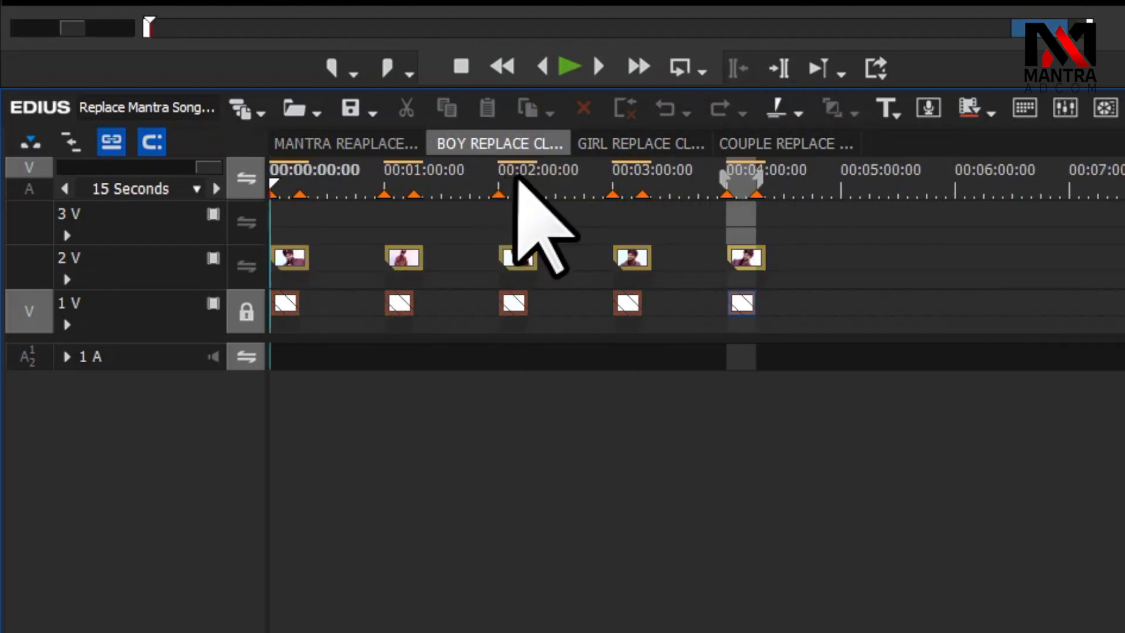
{"action": "left_click_drag", "start_coordinate": [554, 188], "coordinate": [289, 213]}
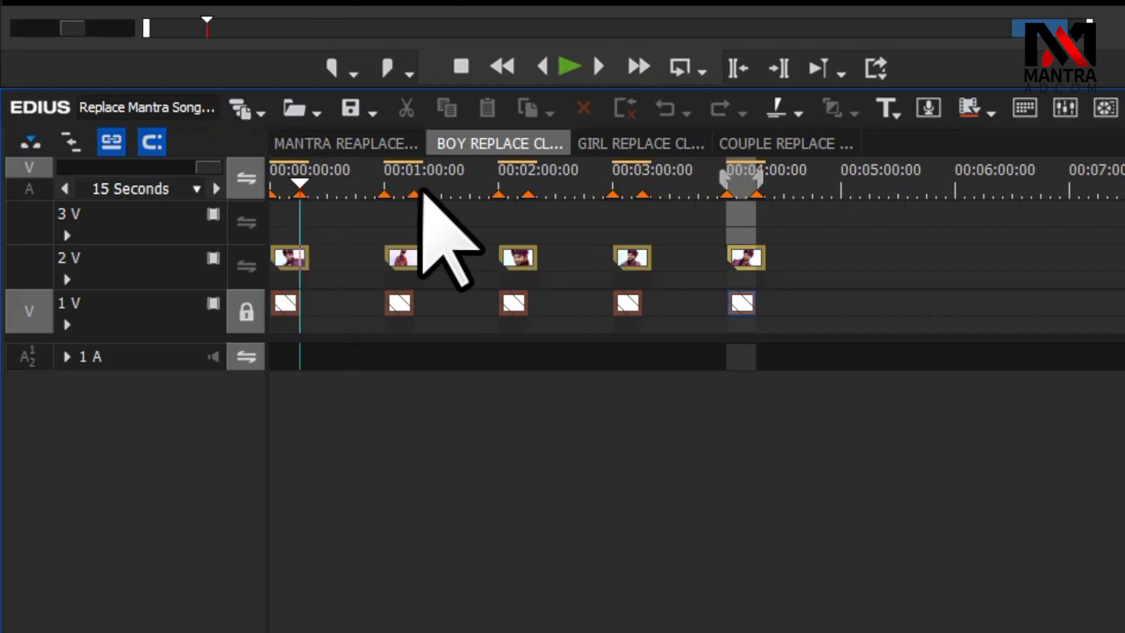
{"action": "left_click", "coordinate": [647, 145]}
{"action": "left_click", "coordinate": [779, 147]}
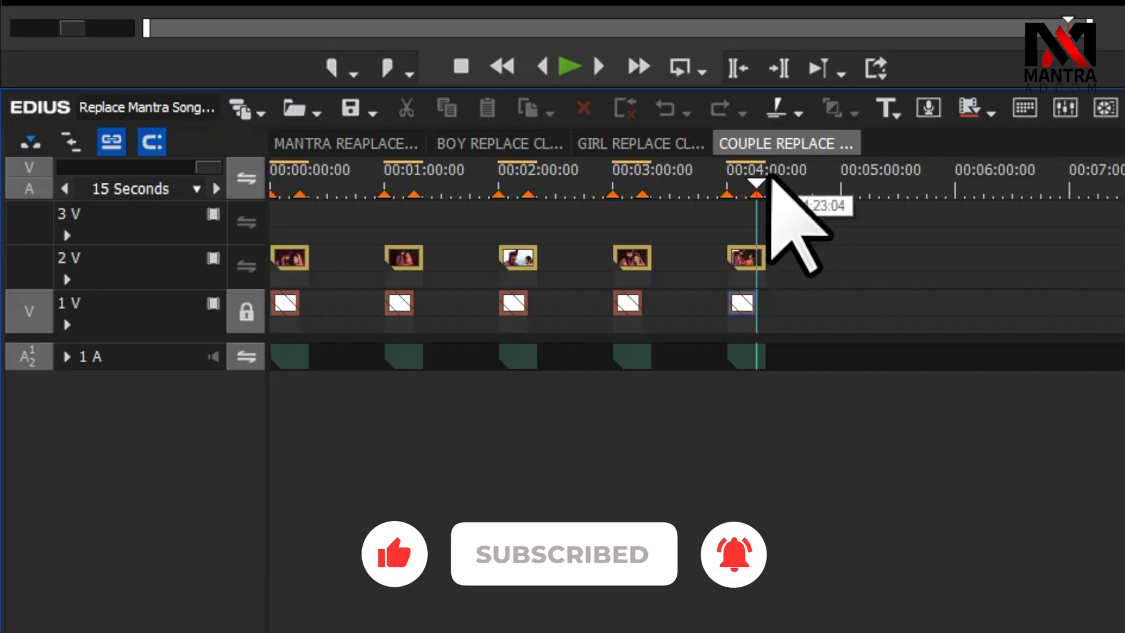
{"action": "key", "text": "Home"}
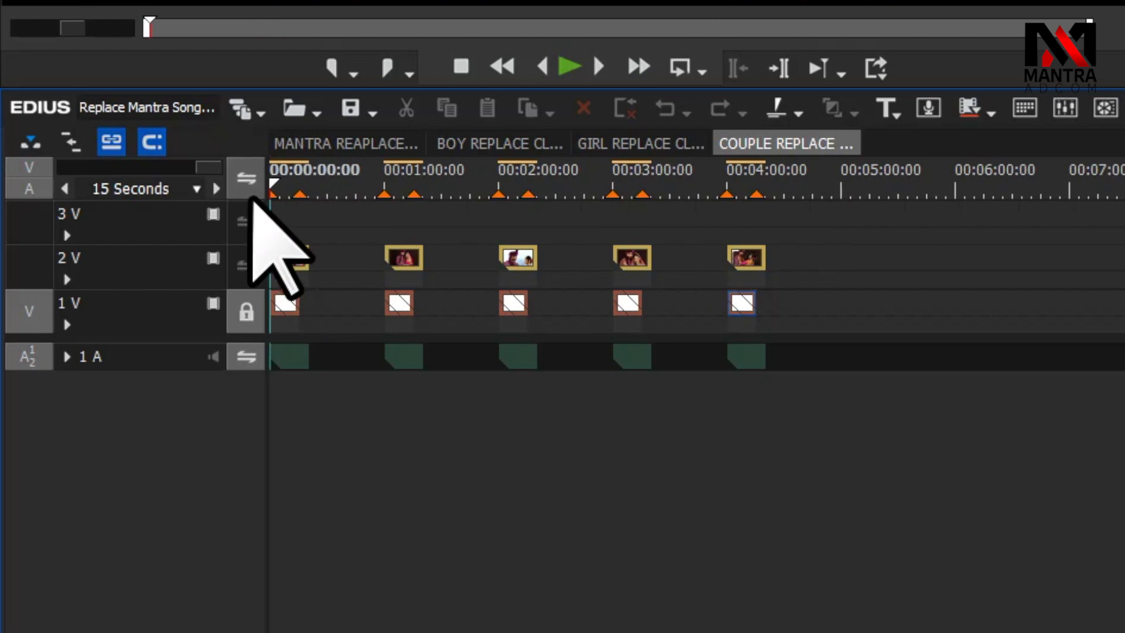
{"action": "scroll", "coordinate": [410, 206], "scroll_direction": "up", "scroll_amount": 3}
{"action": "left_click", "coordinate": [751, 188]}
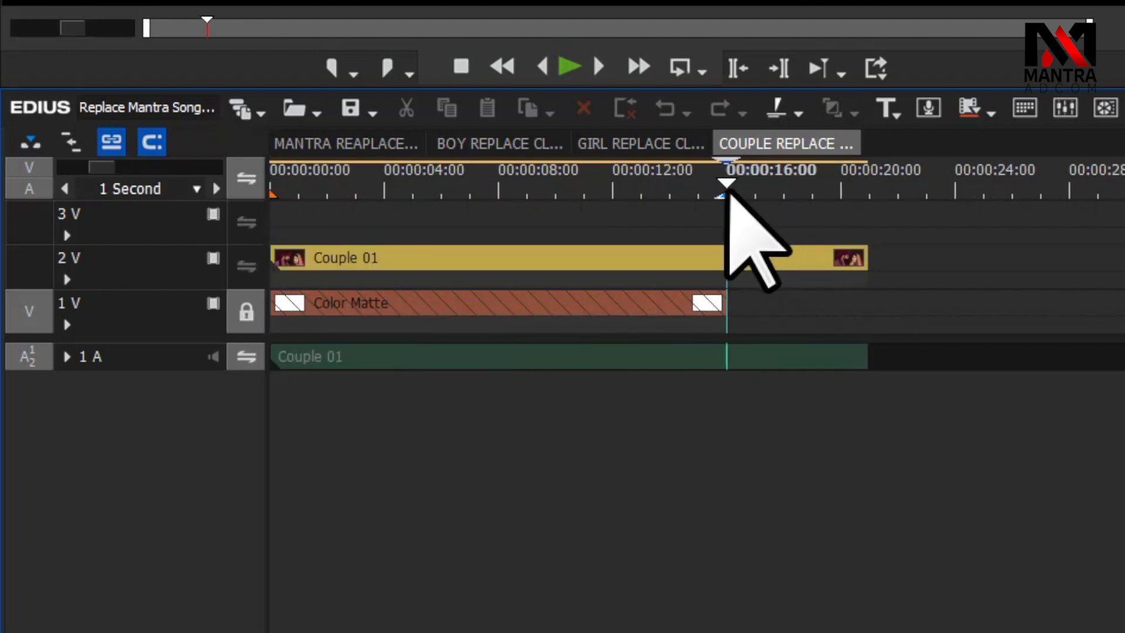
{"action": "key", "text": "Home"}
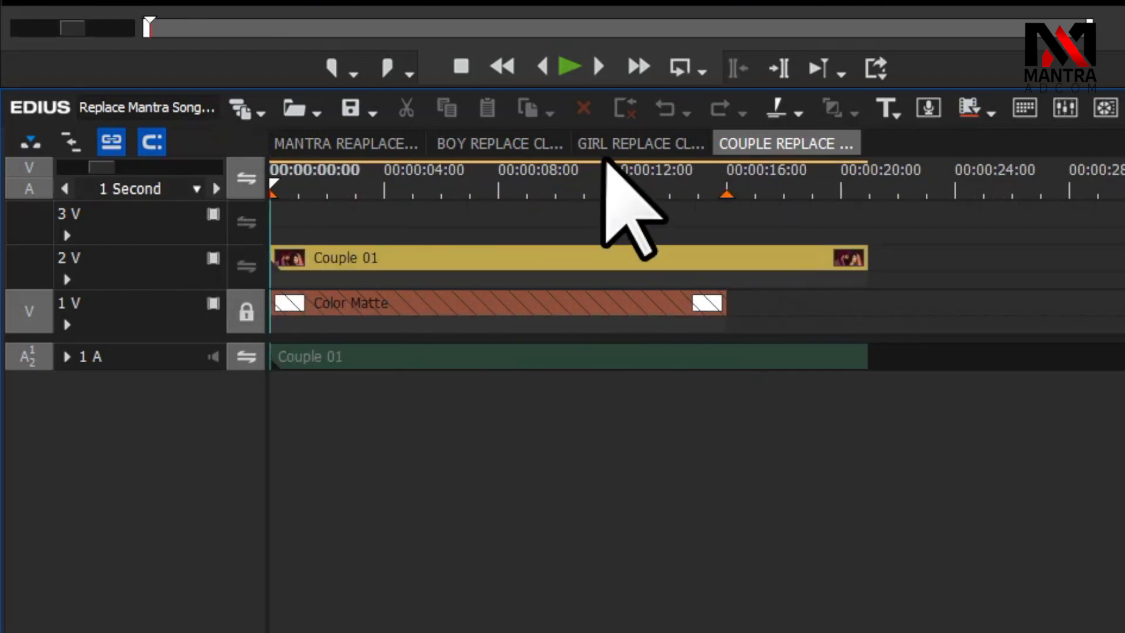
- Examine the first placeholder in the boy sequence, comparing the Boy 05 clip's length with the color matte and its end marker
{"action": "left_click", "coordinate": [527, 143]}
{"action": "left_click", "coordinate": [413, 183]}
{"action": "left_click", "coordinate": [275, 190]}
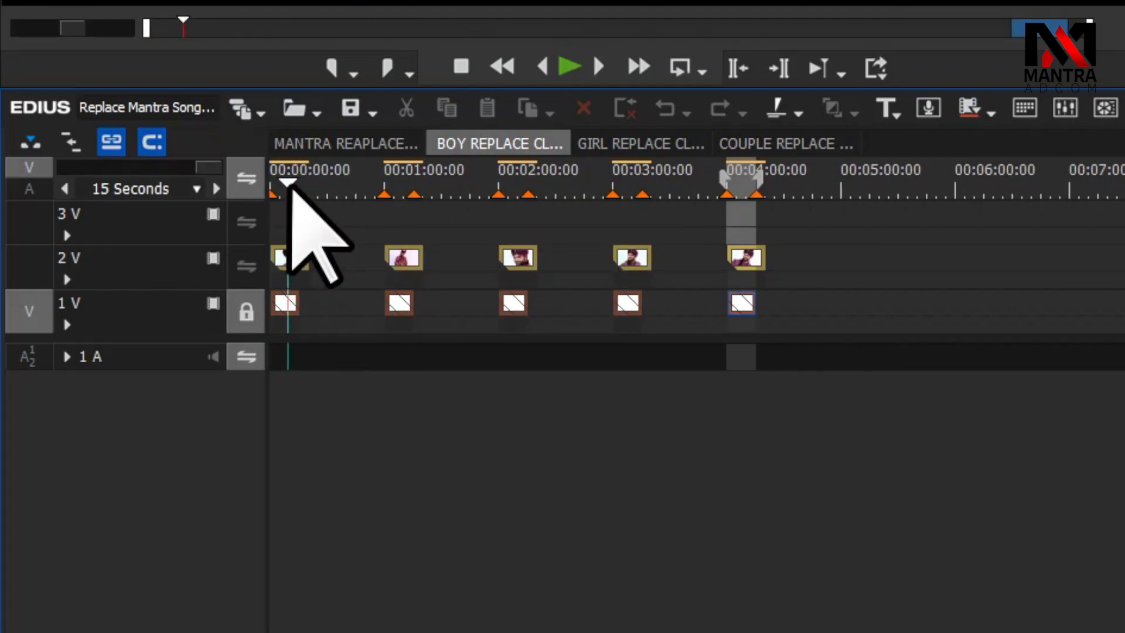
{"action": "scroll", "coordinate": [290, 184], "scroll_direction": "up", "scroll_amount": 4}
{"action": "scroll", "coordinate": [527, 184], "scroll_direction": "down", "scroll_amount": 1}
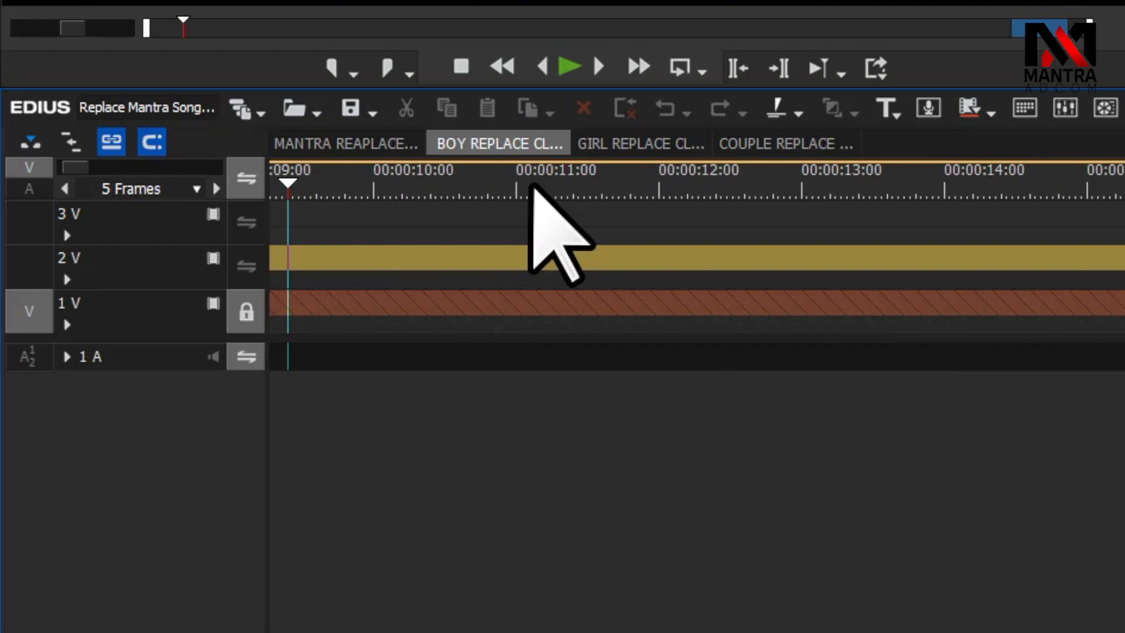
{"action": "scroll", "coordinate": [756, 234], "scroll_direction": "down", "scroll_amount": 2}
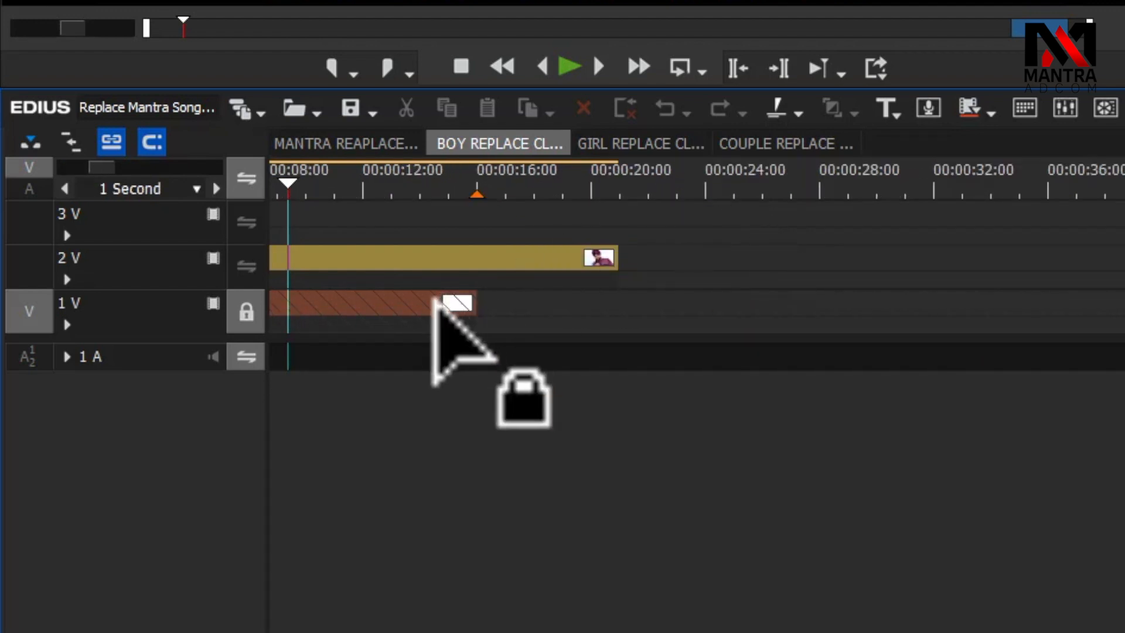
{"action": "left_click_drag", "start_coordinate": [324, 188], "coordinate": [100, 197]}
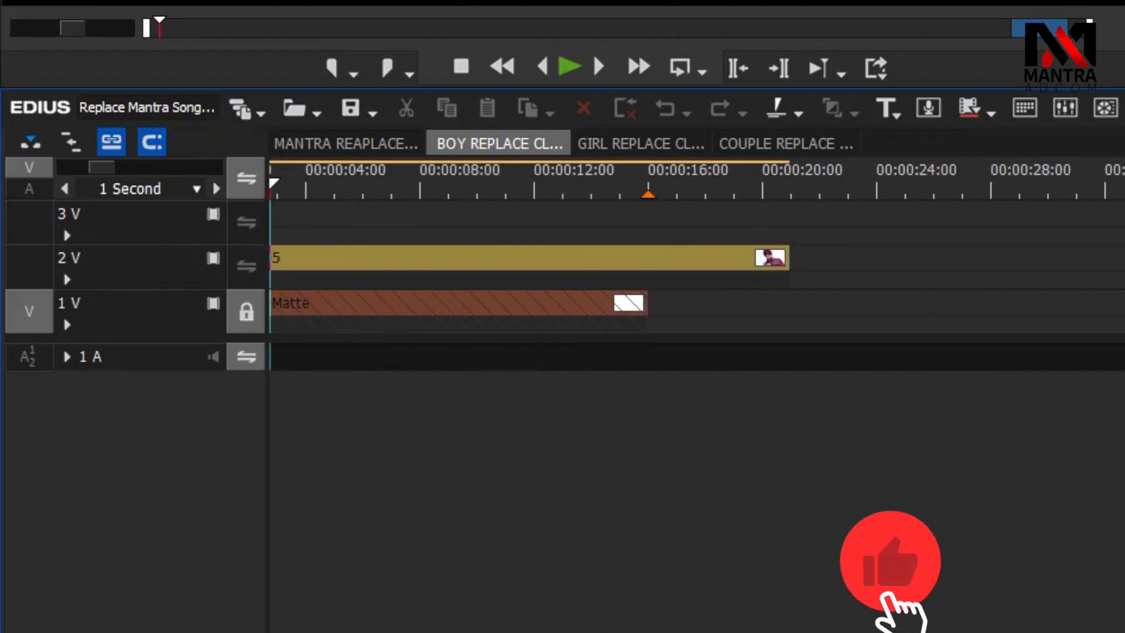
{"action": "scroll", "coordinate": [432, 622], "scroll_direction": "up", "scroll_amount": 3}
{"action": "scroll", "coordinate": [432, 624], "scroll_direction": "down", "scroll_amount": 3}
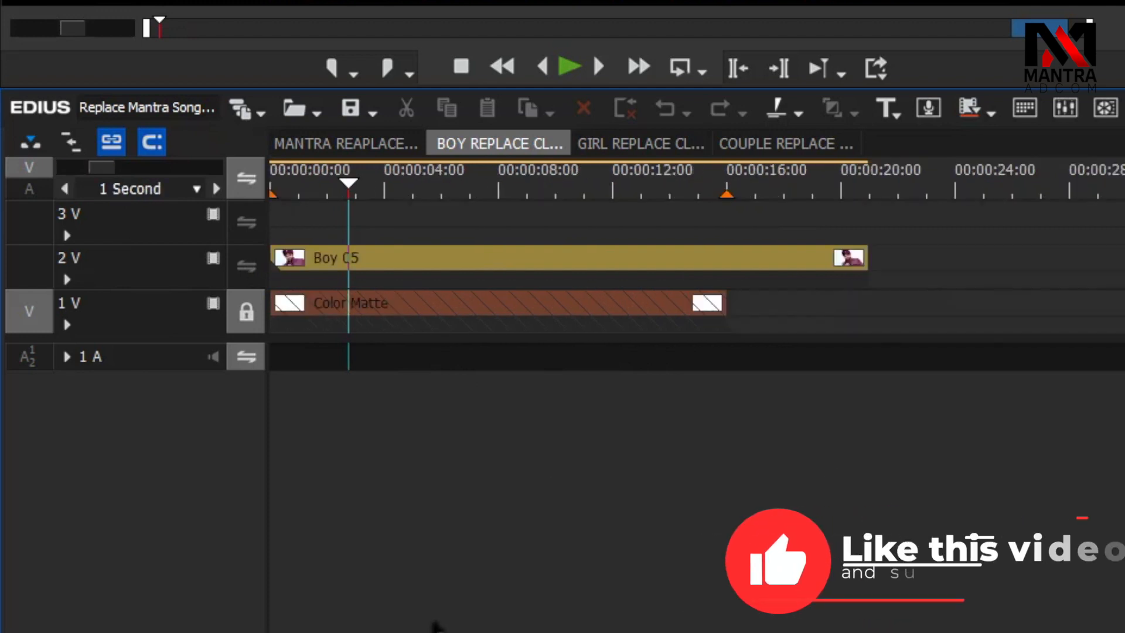
{"action": "left_click", "coordinate": [725, 188]}
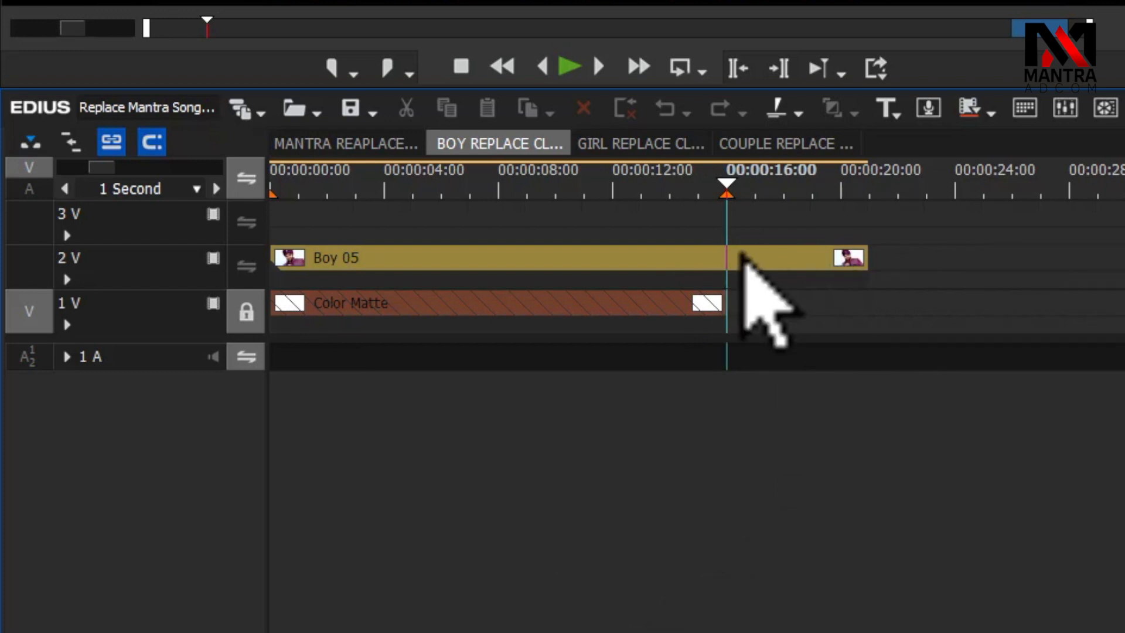
{"action": "mouse_move", "coordinate": [713, 181]}
{"action": "left_mouse_down"}
{"action": "mouse_move", "coordinate": [469, 181]}
{"action": "mouse_move", "coordinate": [273, 221]}
{"action": "mouse_move", "coordinate": [722, 261]}
{"action": "mouse_move", "coordinate": [466, 272]}
{"action": "mouse_move", "coordinate": [282, 307]}
{"action": "mouse_move", "coordinate": [728, 271]}
{"action": "left_mouse_up"}
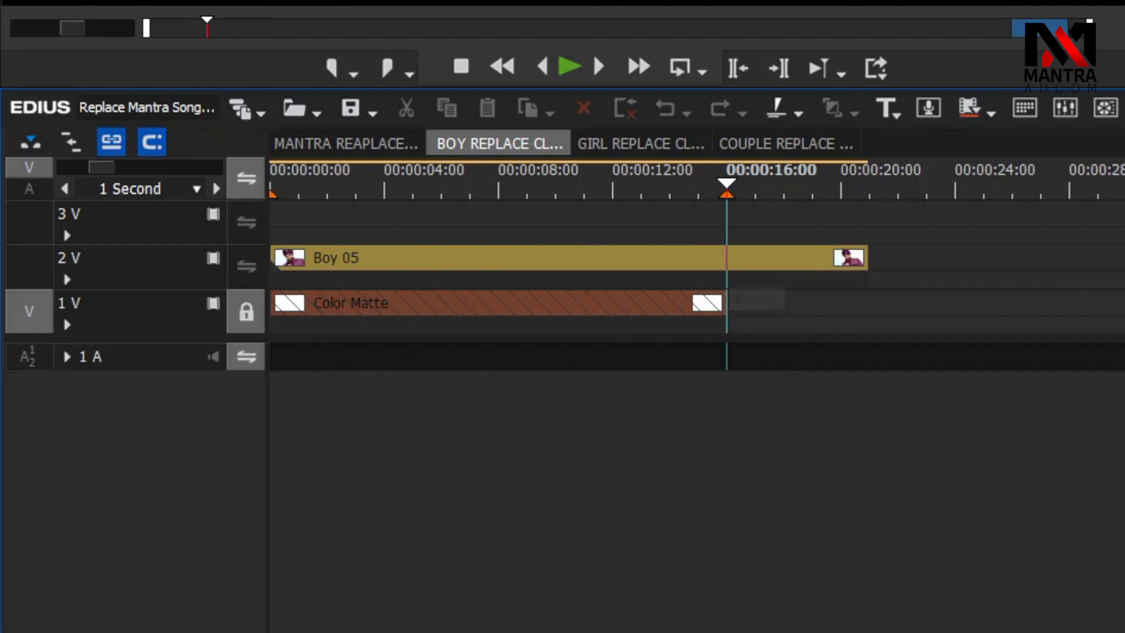
{"action": "left_click", "coordinate": [291, 192]}
{"action": "mouse_move", "coordinate": [289, 199]}
{"action": "left_mouse_down"}
{"action": "mouse_move", "coordinate": [721, 195]}
{"action": "mouse_move", "coordinate": [326, 199]}
{"action": "left_mouse_up"}
{"action": "left_click_drag", "start_coordinate": [401, 220], "coordinate": [214, 246]}
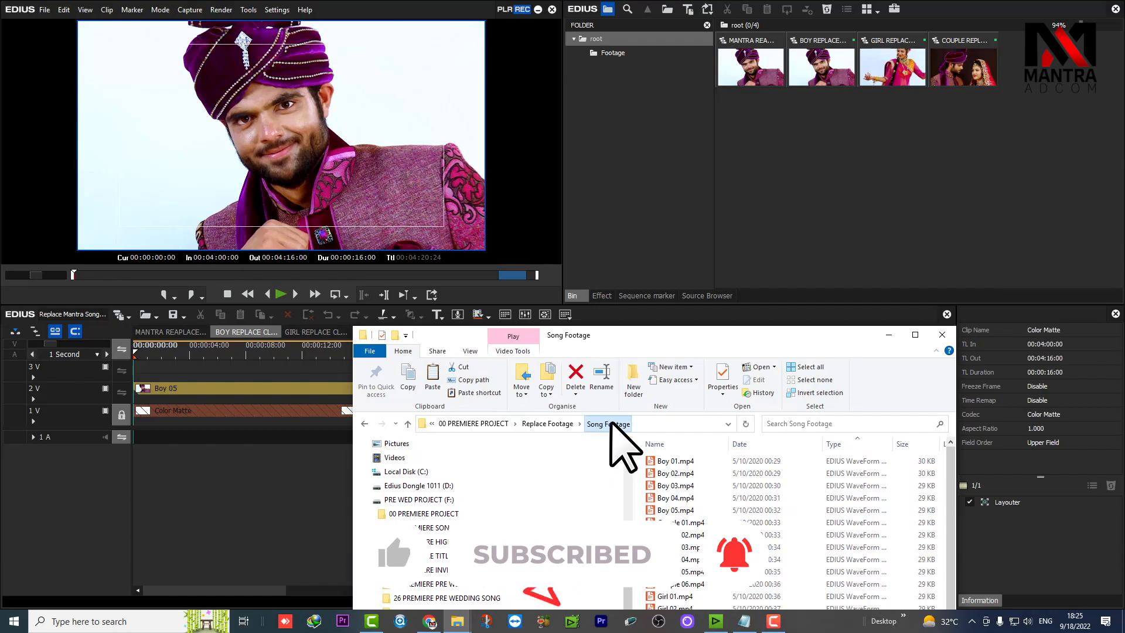
- Import the Song Footage folder from the file explorer into the bin and display its clips
{"action": "left_click_drag", "start_coordinate": [608, 424], "coordinate": [648, 212]}
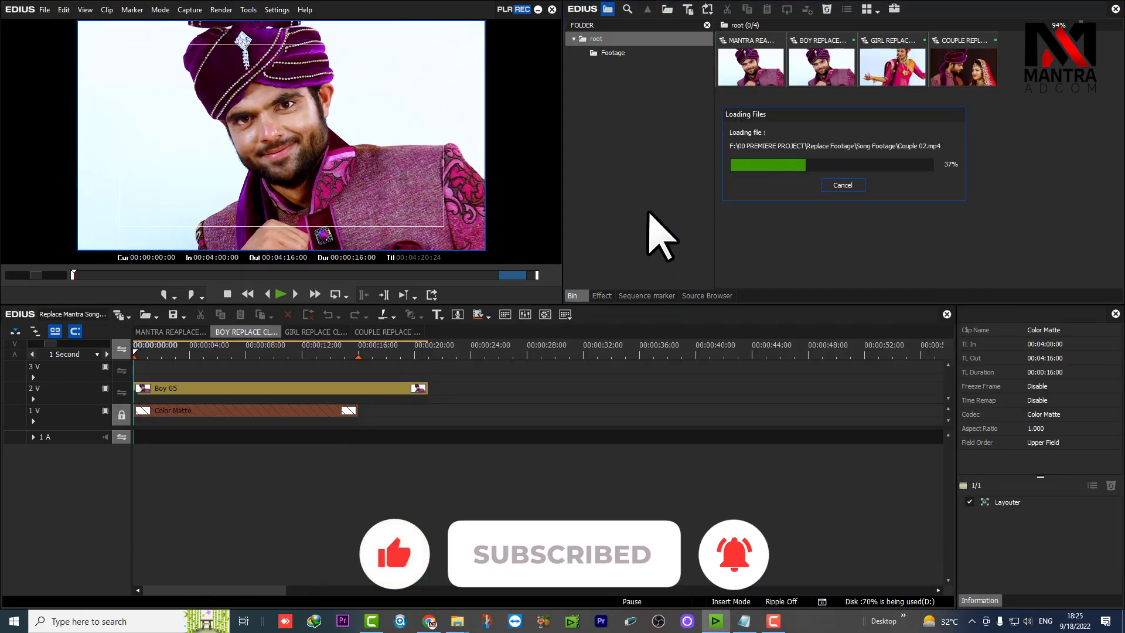
{"action": "left_click", "coordinate": [618, 67]}
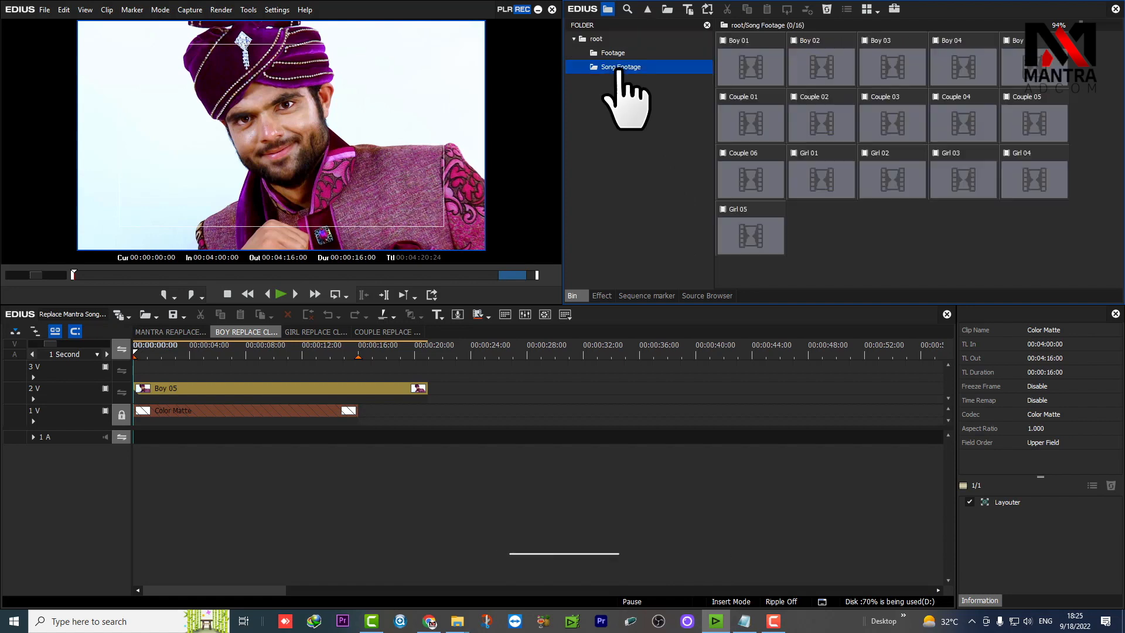
- Place the Boy 01 clip on track 3 V at the start of the boy sequence, checking its coverage at 00:00:16:00
{"action": "left_click", "coordinate": [754, 73]}
{"action": "left_click_drag", "start_coordinate": [760, 80], "coordinate": [159, 391]}
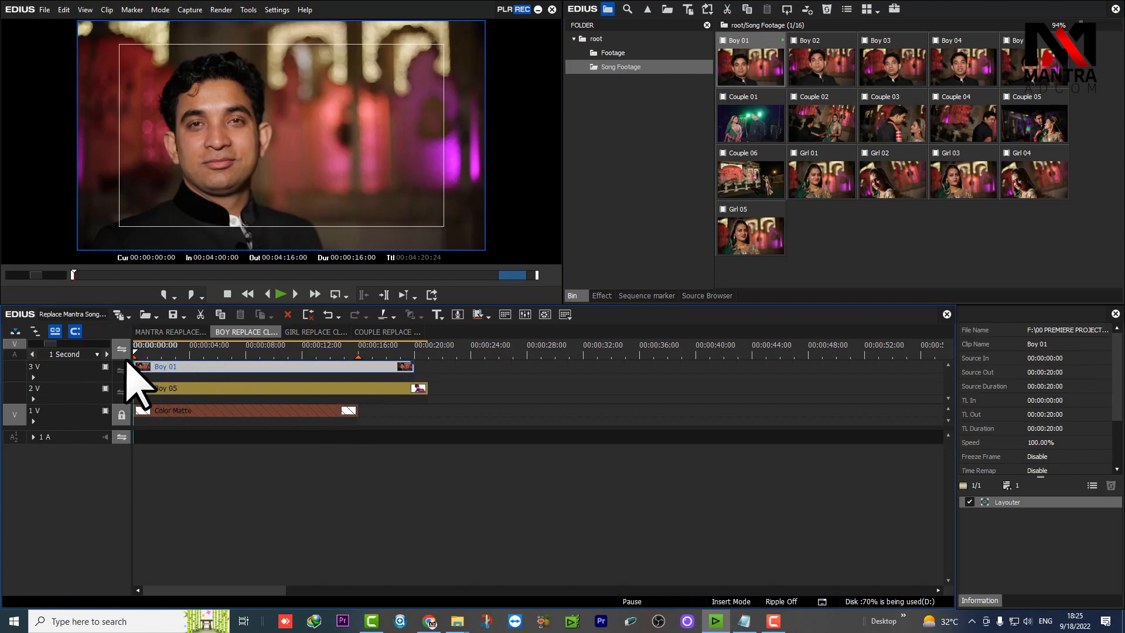
{"action": "left_click", "coordinate": [358, 352]}
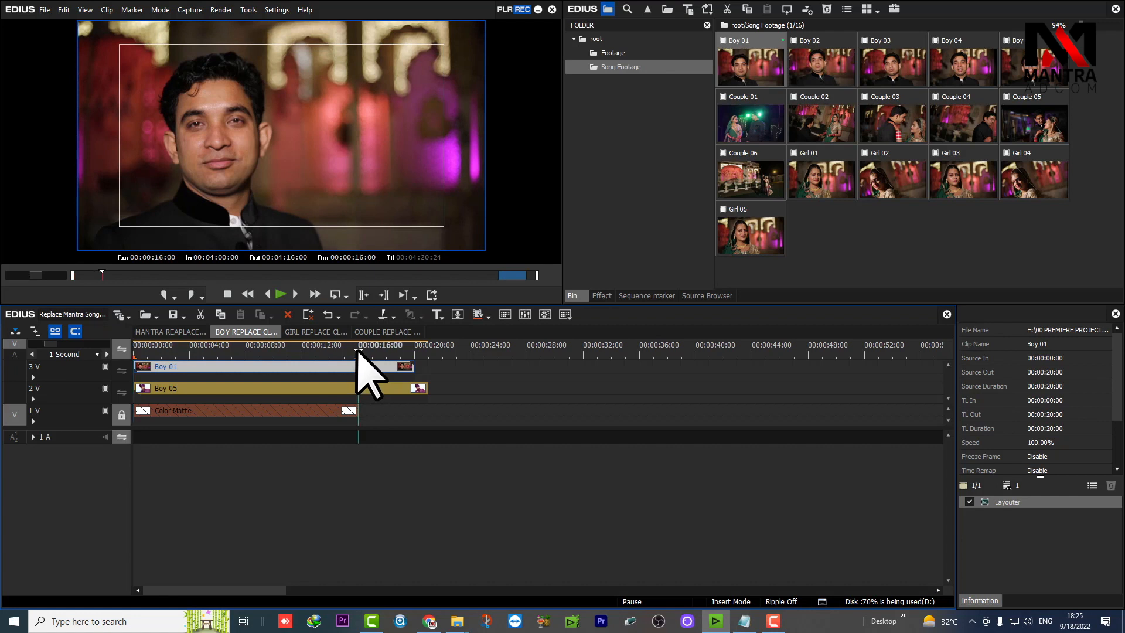
{"action": "scroll", "coordinate": [371, 351], "scroll_direction": "up", "scroll_amount": 1}
{"action": "scroll", "coordinate": [375, 353], "scroll_direction": "down", "scroll_amount": 2}
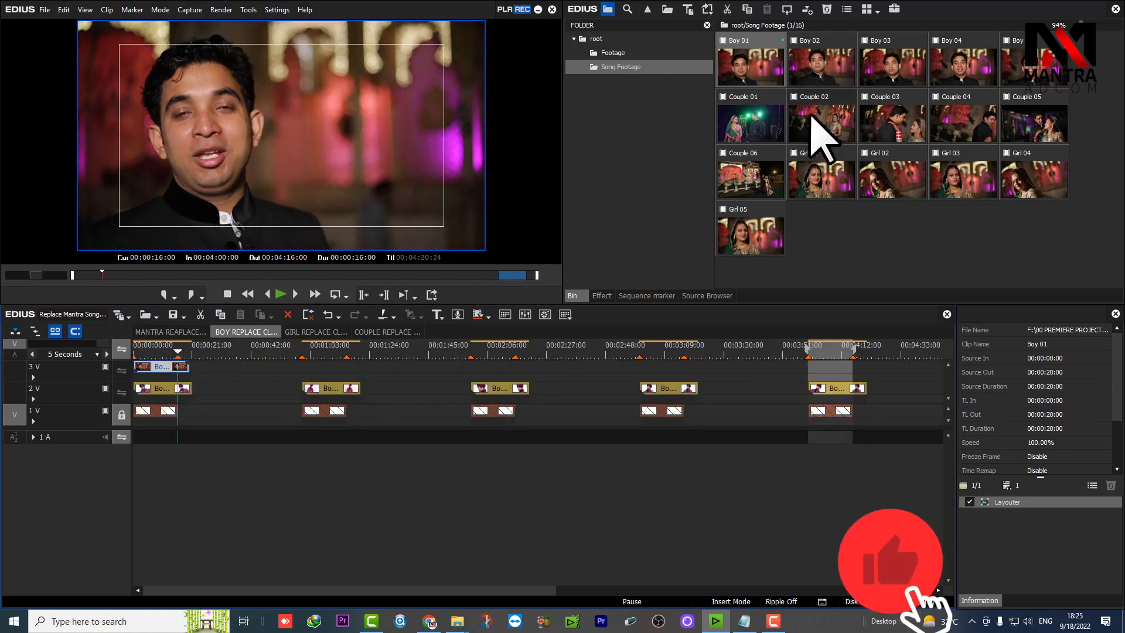
- Place Boy 02 to Boy 05 on track 3 V above the remaining four placeholders in the boy sequence
{"action": "left_click", "coordinate": [817, 67]}
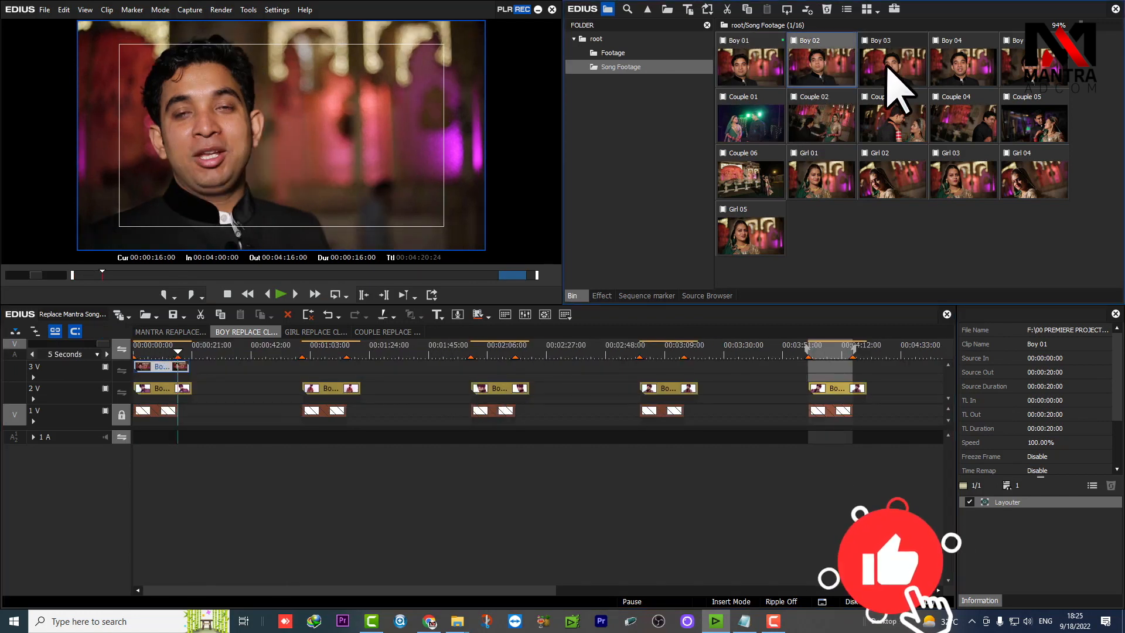
{"action": "left_click", "coordinate": [1026, 78], "text": "shift"}
{"action": "left_click_drag", "start_coordinate": [873, 88], "coordinate": [311, 381]}
{"action": "left_click_drag", "start_coordinate": [402, 373], "coordinate": [856, 354]}
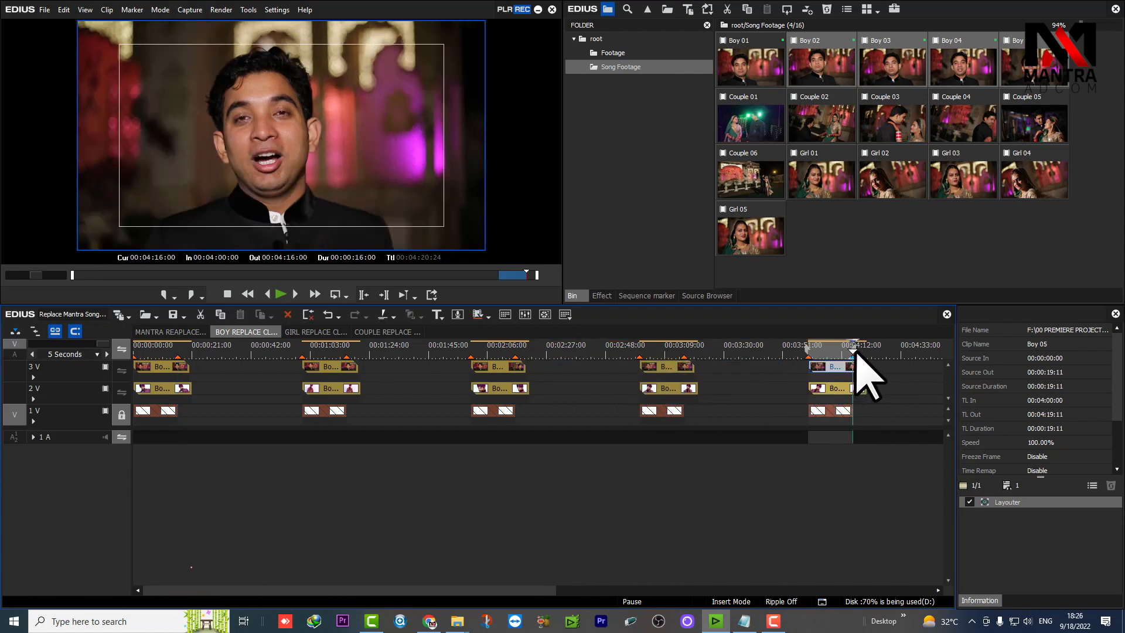
- Add Girl 01 to Girl 05 on track 3 V of the girl sequence and delete their audio clips
{"action": "left_click", "coordinate": [337, 332]}
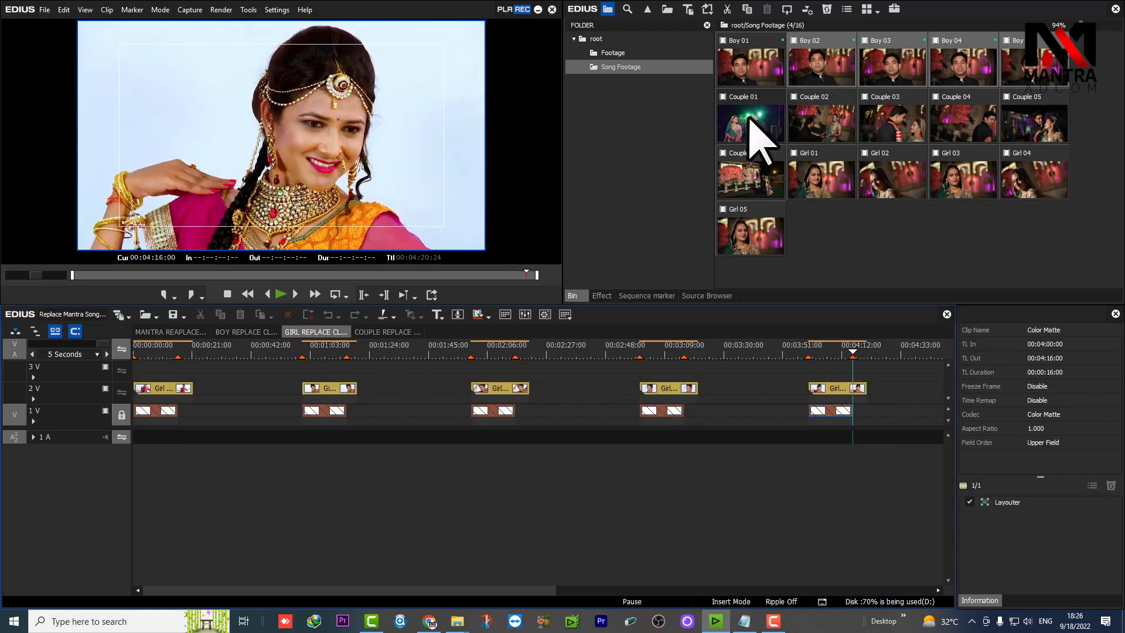
{"action": "left_click", "coordinate": [827, 179]}
{"action": "left_click", "coordinate": [763, 239], "text": "shift"}
{"action": "left_click_drag", "start_coordinate": [761, 241], "coordinate": [443, 383]}
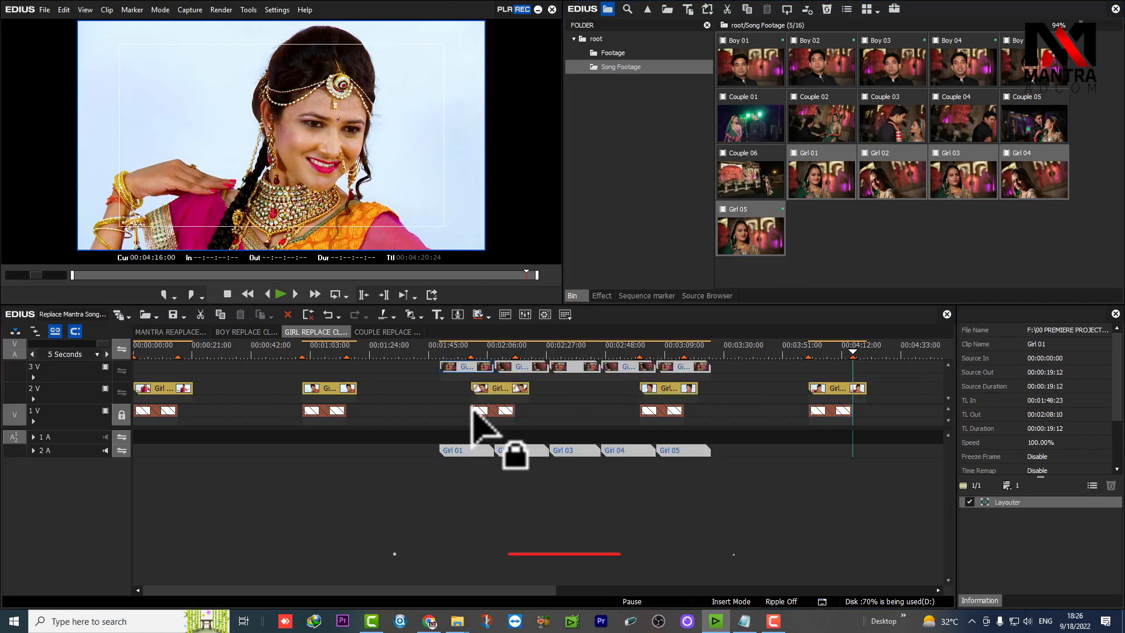
{"action": "left_click_drag", "start_coordinate": [416, 456], "coordinate": [675, 484]}
{"action": "key", "text": "Delete"}
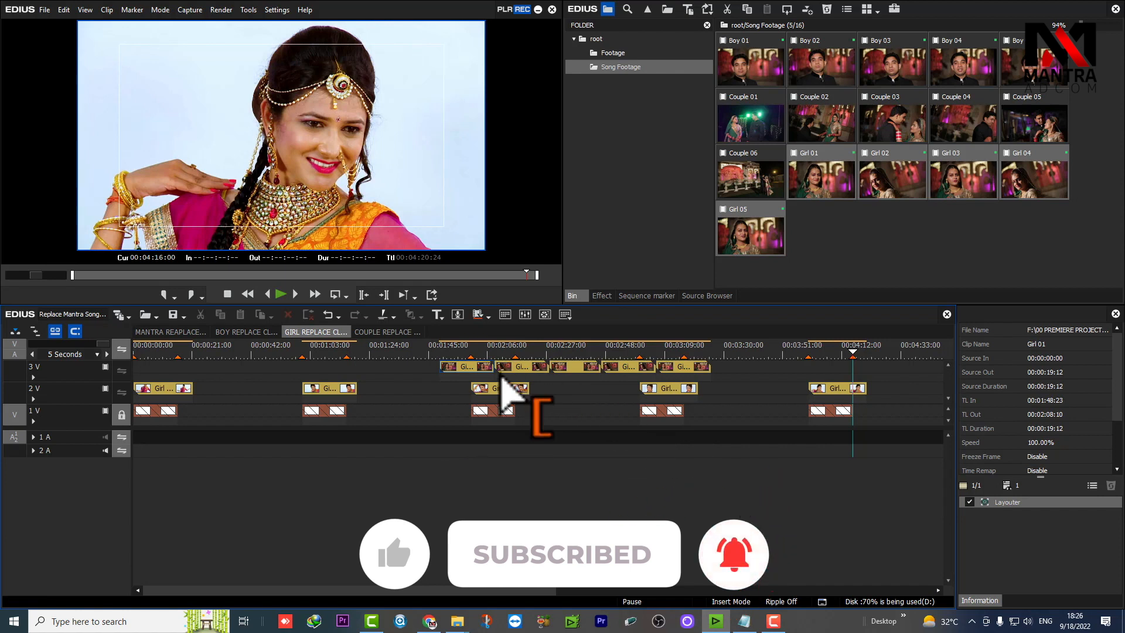
- Move the five girl clips on track 3 V so each starts above its own placeholder, checking coverage of the fourth matte
{"action": "left_click_drag", "start_coordinate": [463, 375], "coordinate": [156, 375]}
{"action": "left_click_drag", "start_coordinate": [517, 371], "coordinate": [324, 369]}
{"action": "left_click_drag", "start_coordinate": [564, 371], "coordinate": [487, 379]}
{"action": "left_click_drag", "start_coordinate": [691, 375], "coordinate": [844, 382]}
{"action": "left_click_drag", "start_coordinate": [627, 370], "coordinate": [681, 375]}
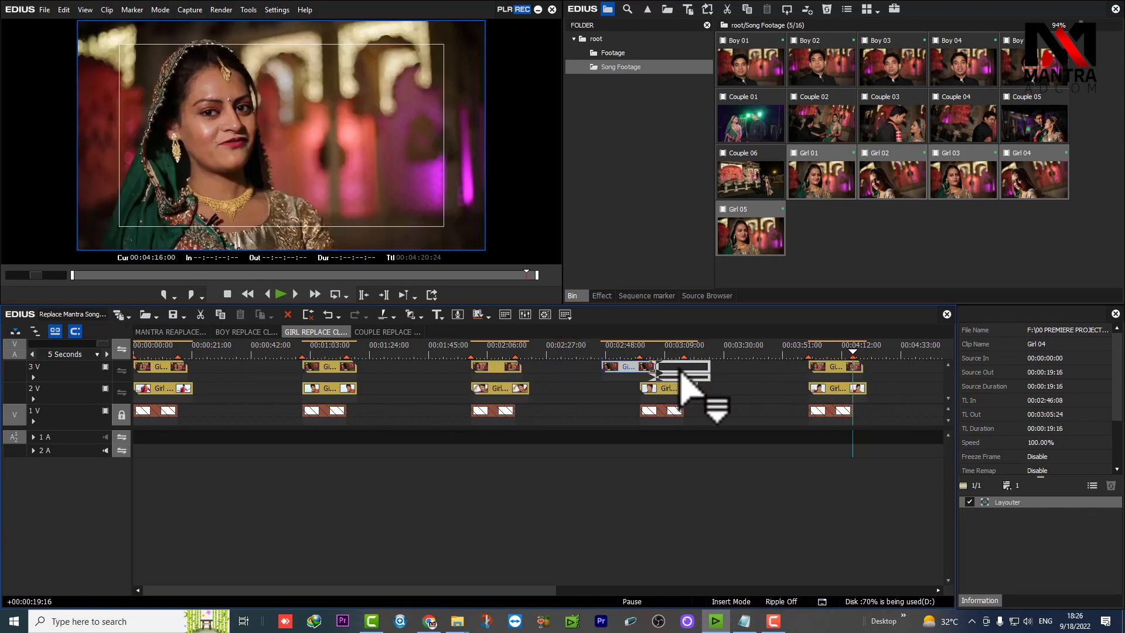
{"action": "left_click", "coordinate": [639, 352]}
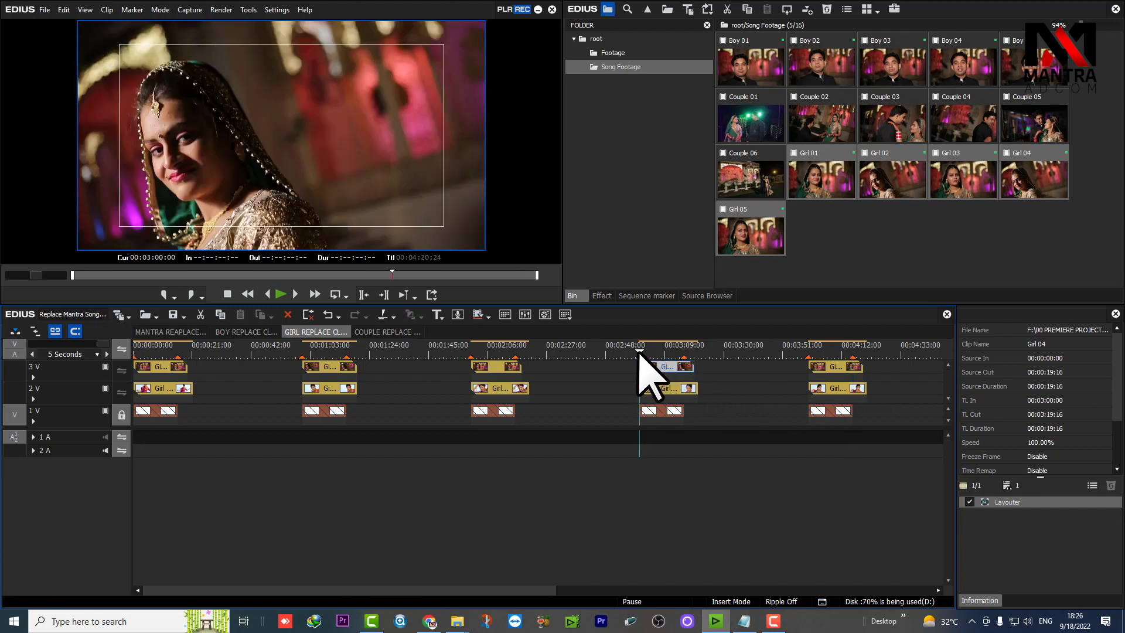
{"action": "left_click", "coordinate": [683, 354]}
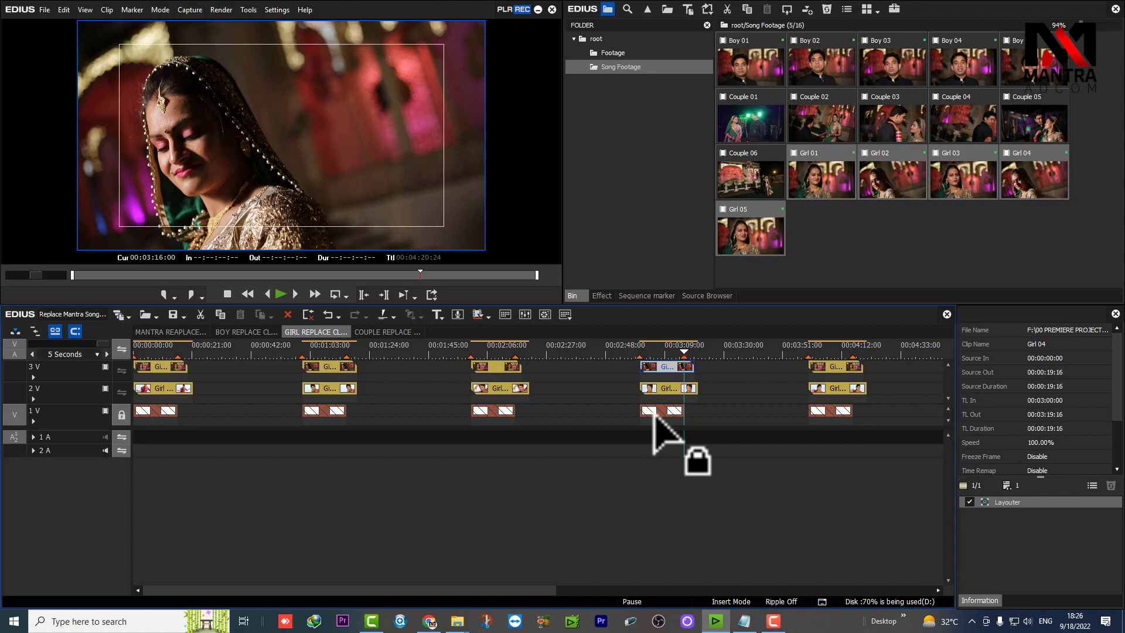
{"action": "left_click_drag", "start_coordinate": [644, 351], "coordinate": [678, 353]}
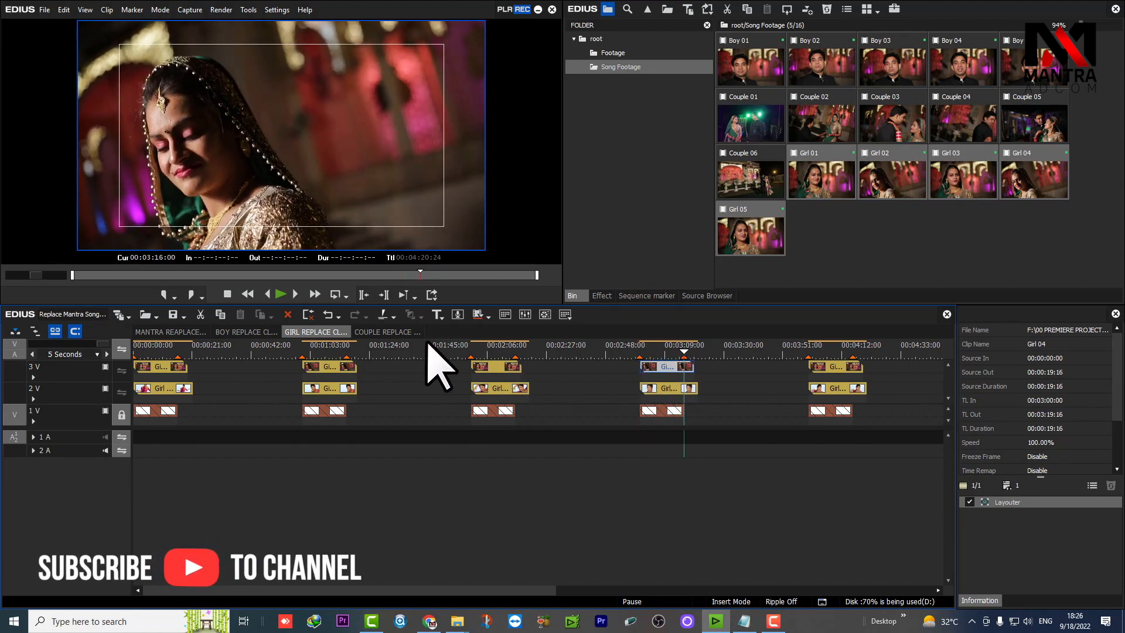
- Switch the timeline to the couple replacement sequence
{"action": "left_click", "coordinate": [405, 332]}
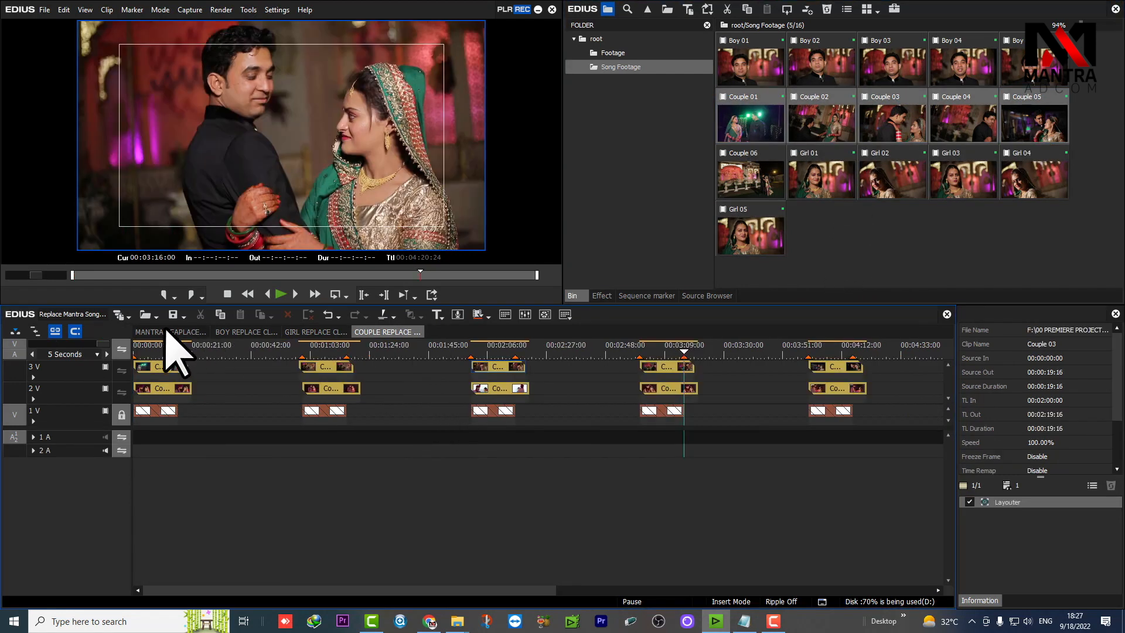
- Switch to the main Mantra replace footage sequence and examine its first pair of boy clips on track 2 V from the start
{"action": "left_click", "coordinate": [168, 331]}
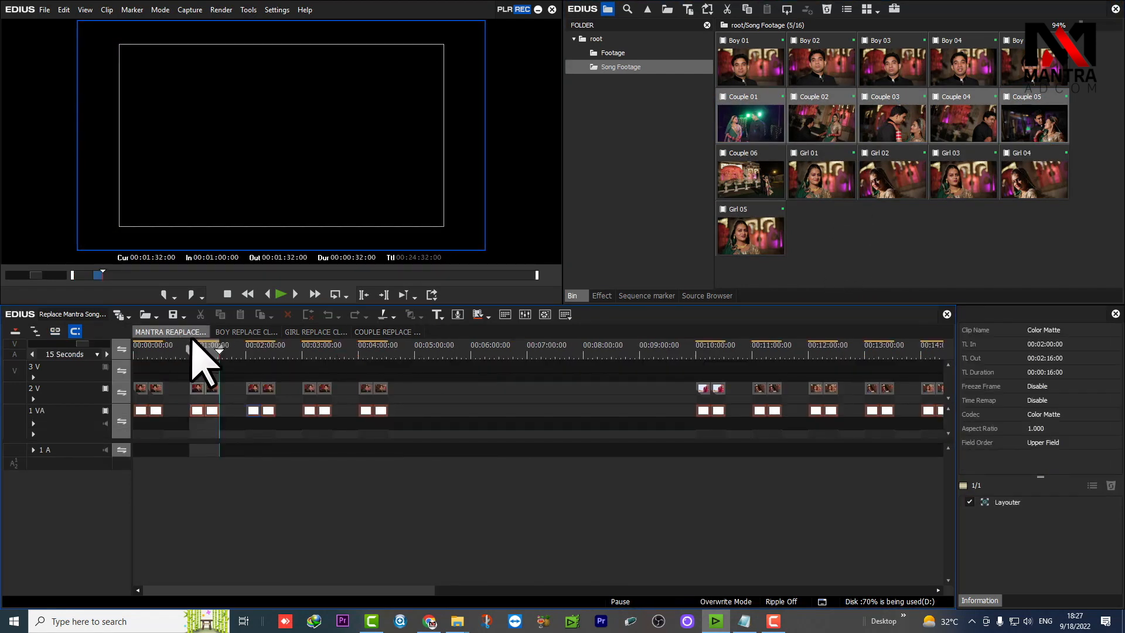
{"action": "key", "text": "Home"}
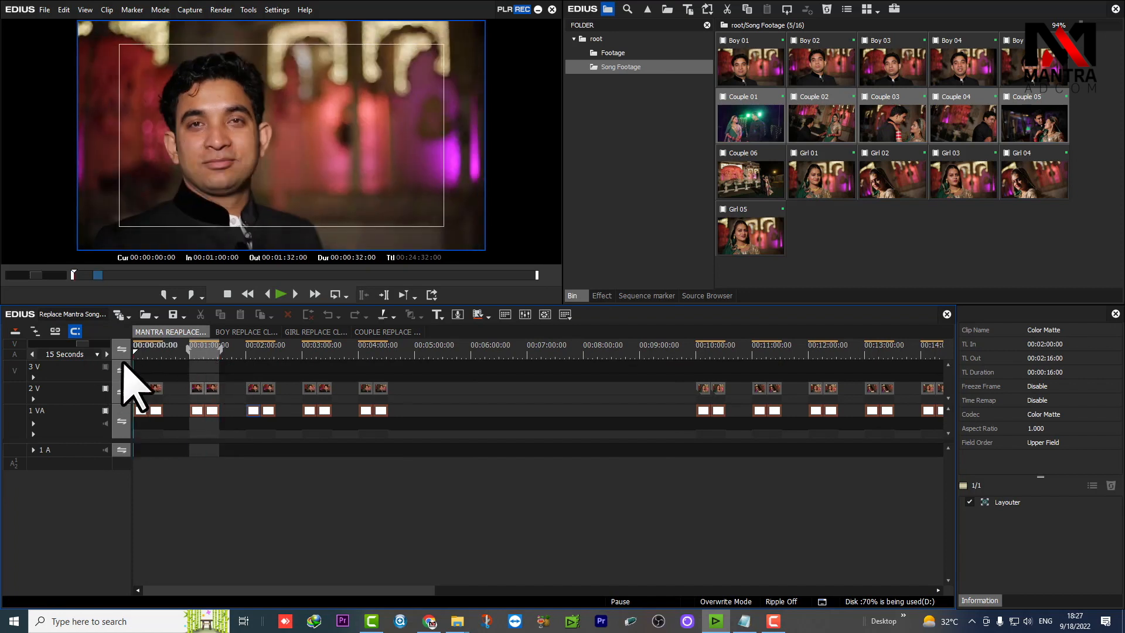
{"action": "key", "text": "s"}
{"action": "key", "text": "s"}
{"action": "key", "text": "s"}
{"action": "key", "text": "s"}
{"action": "key", "text": "s"}
{"action": "key", "text": "s"}
{"action": "key", "text": "s"}
{"action": "key", "text": "s"}
{"action": "key", "text": "a"}
{"action": "key", "text": "a"}
{"action": "key", "text": "a"}
{"action": "key", "text": "a"}
{"action": "key", "text": "a"}
{"action": "key", "text": "a"}
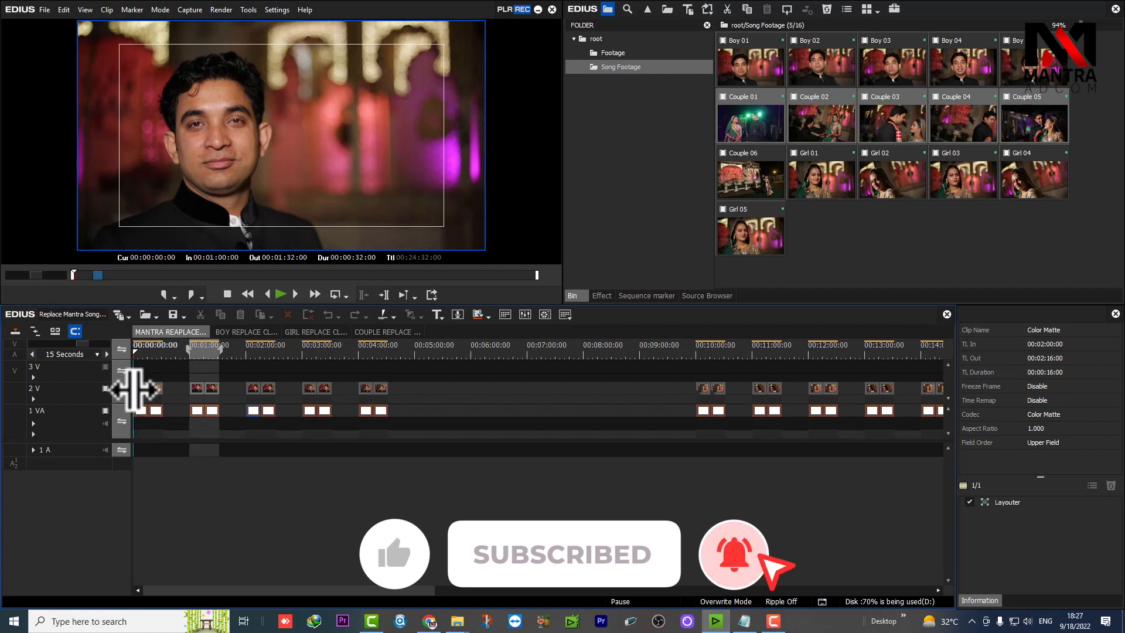
{"action": "scroll", "coordinate": [141, 391], "scroll_direction": "up", "scroll_amount": 6}
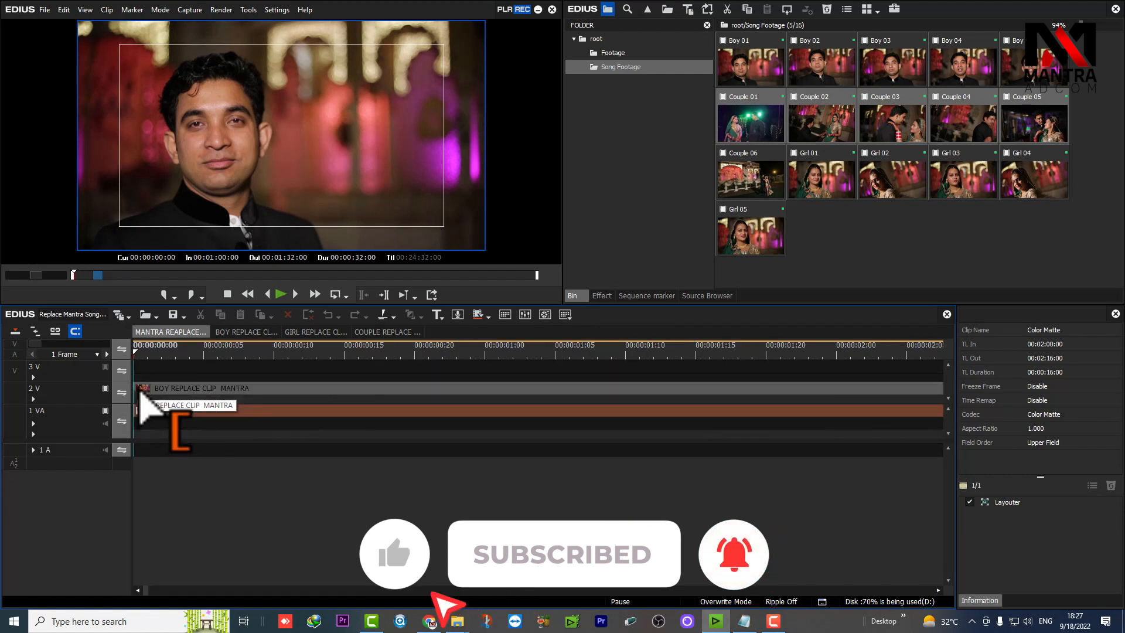
{"action": "scroll", "coordinate": [205, 397], "scroll_direction": "down", "scroll_amount": 5}
{"action": "left_click", "coordinate": [177, 353]}
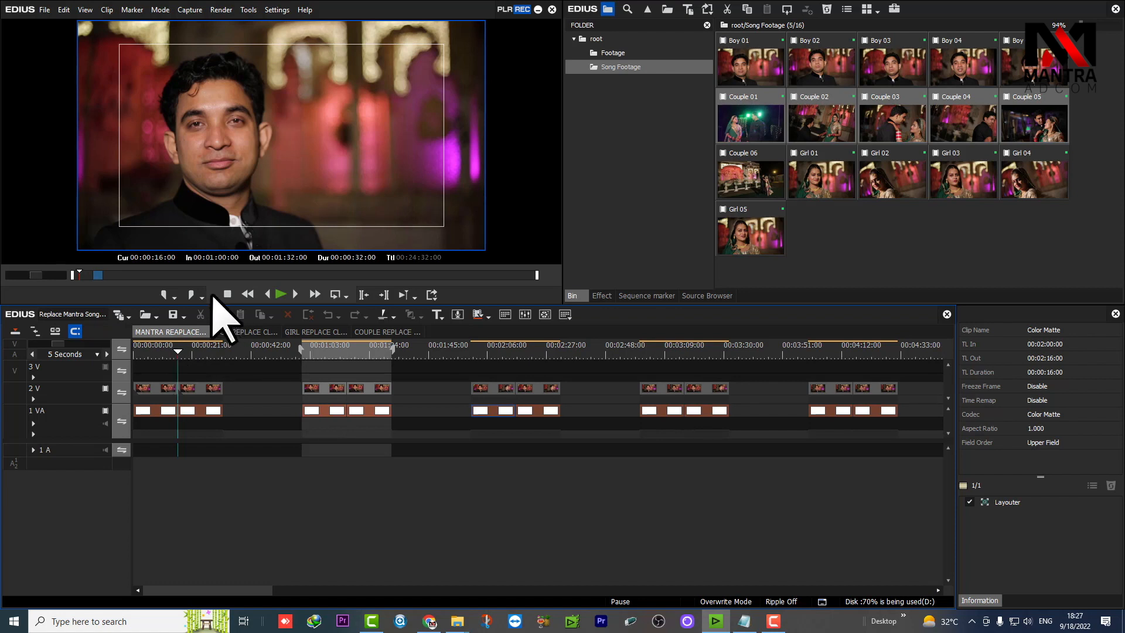
- Check the start of the boy replacement sequence, and compare it with the paired boy clips in the main Mantra sequence
{"action": "left_click", "coordinate": [223, 330]}
{"action": "left_click_drag", "start_coordinate": [179, 351], "coordinate": [135, 360]}
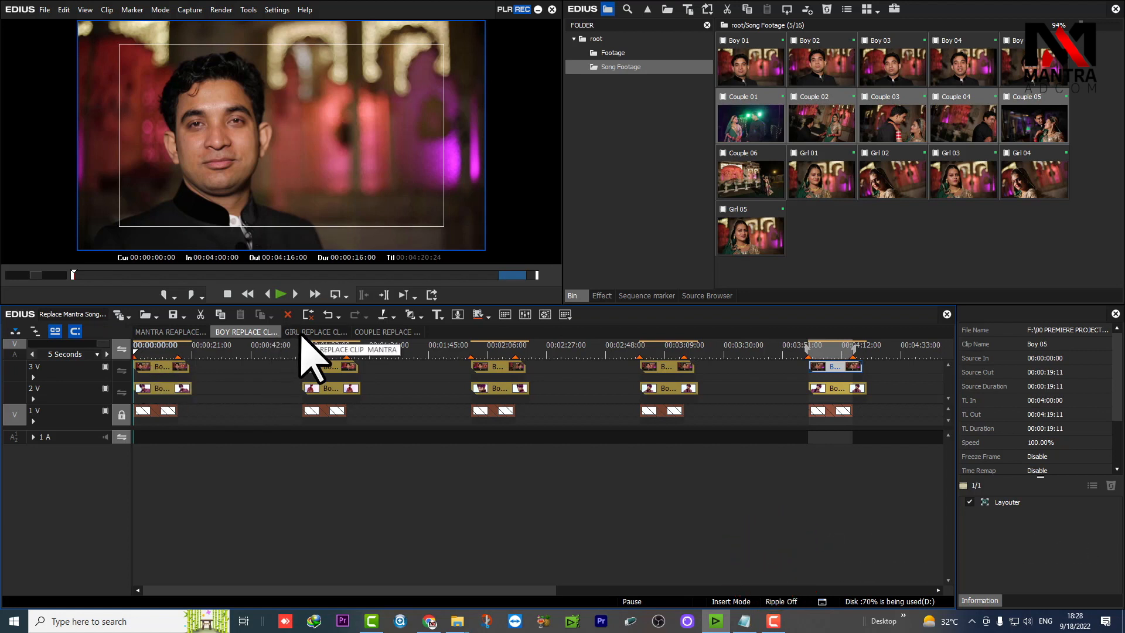
{"action": "left_click", "coordinate": [175, 332]}
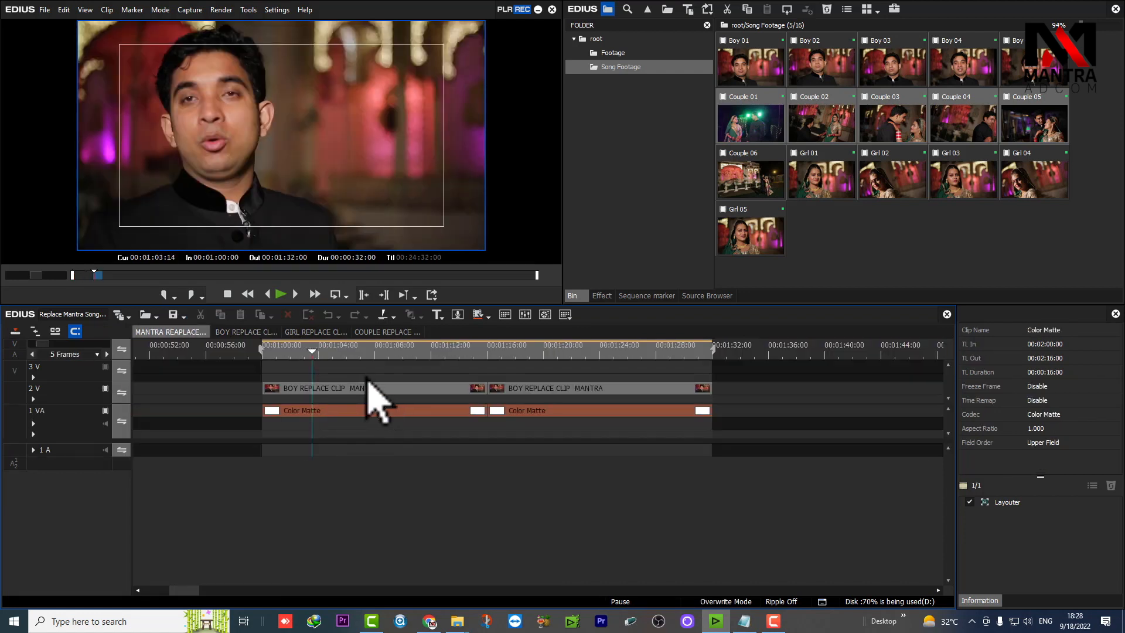
{"action": "scroll", "coordinate": [413, 406], "scroll_direction": "down", "scroll_amount": 4}
{"action": "left_click_drag", "start_coordinate": [457, 352], "coordinate": [126, 393]}
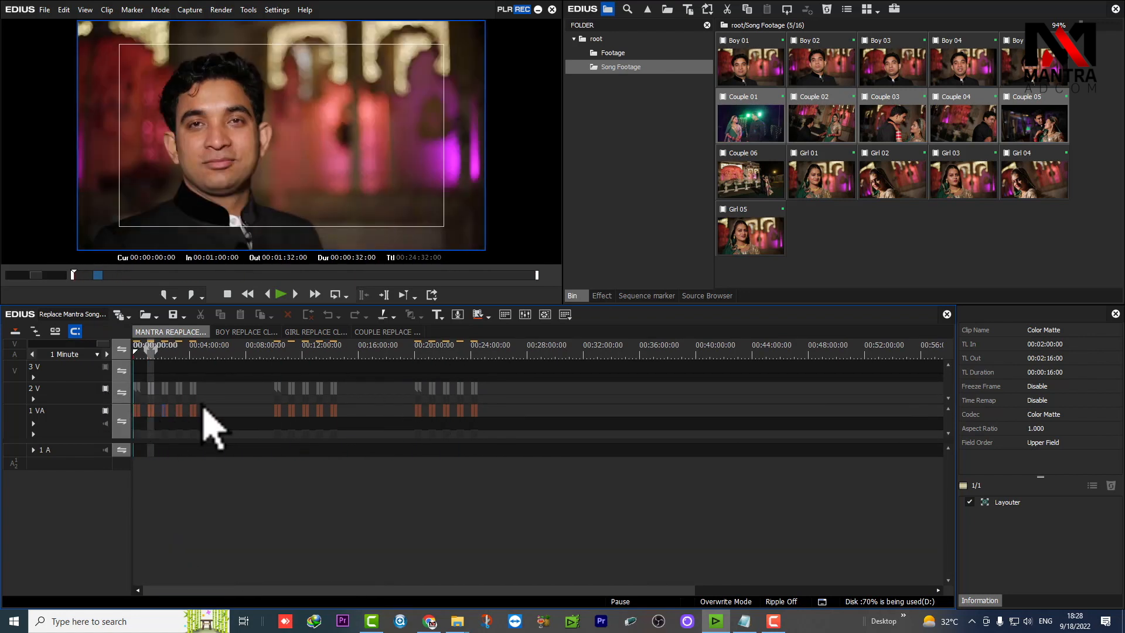
{"action": "scroll", "coordinate": [242, 422], "scroll_direction": "up", "scroll_amount": 7}
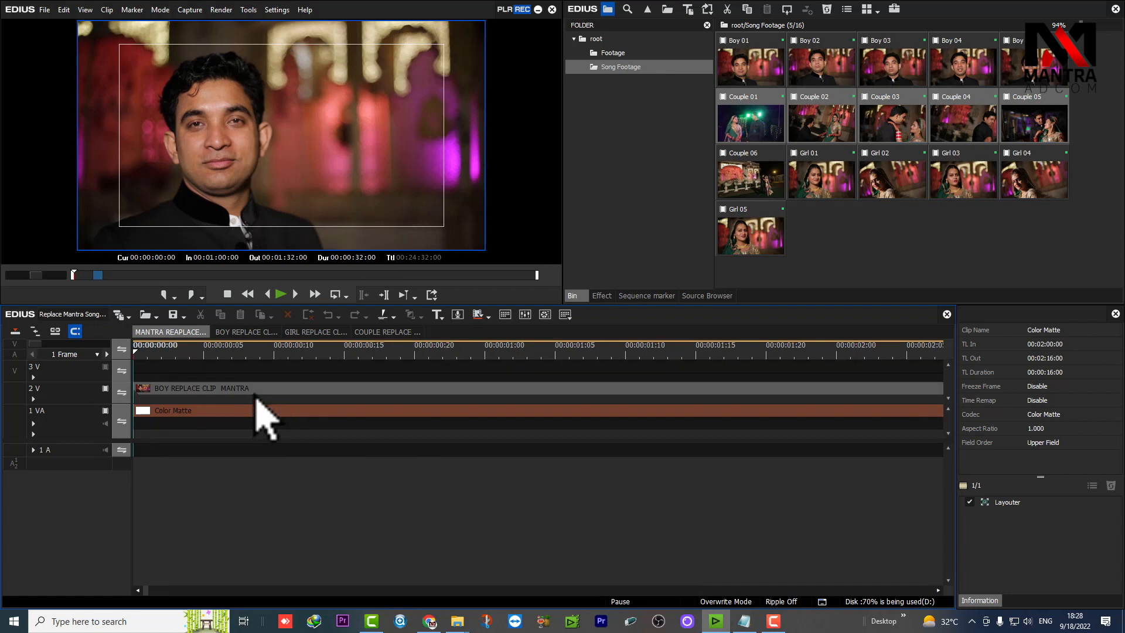
{"action": "scroll", "coordinate": [264, 416], "scroll_direction": "down", "scroll_amount": 4}
{"action": "left_click", "coordinate": [339, 351]}
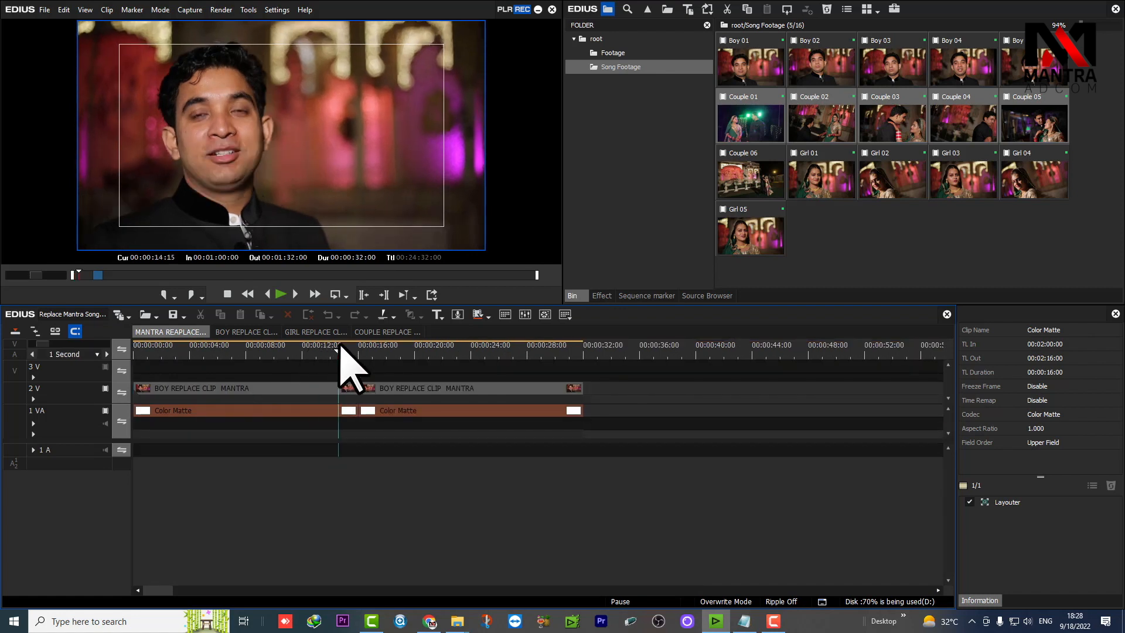
{"action": "left_click_drag", "start_coordinate": [336, 378], "coordinate": [332, 354]}
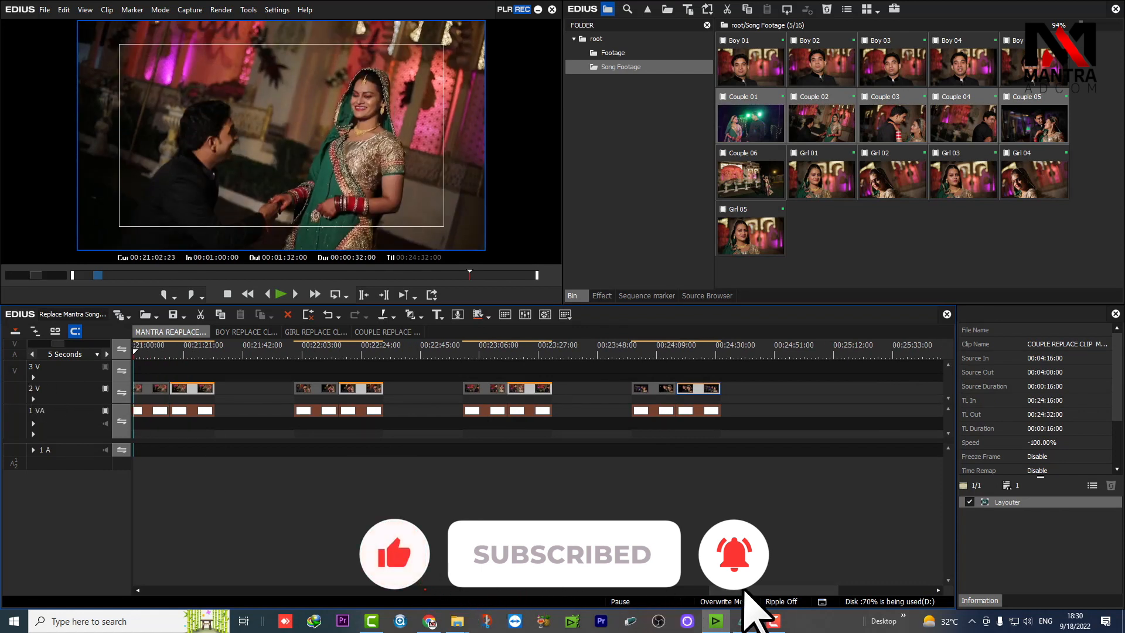
- Save the project and open the Batch Export list, enlarging its window to show more entries
{"action": "left_click_drag", "start_coordinate": [745, 590], "coordinate": [150, 608]}
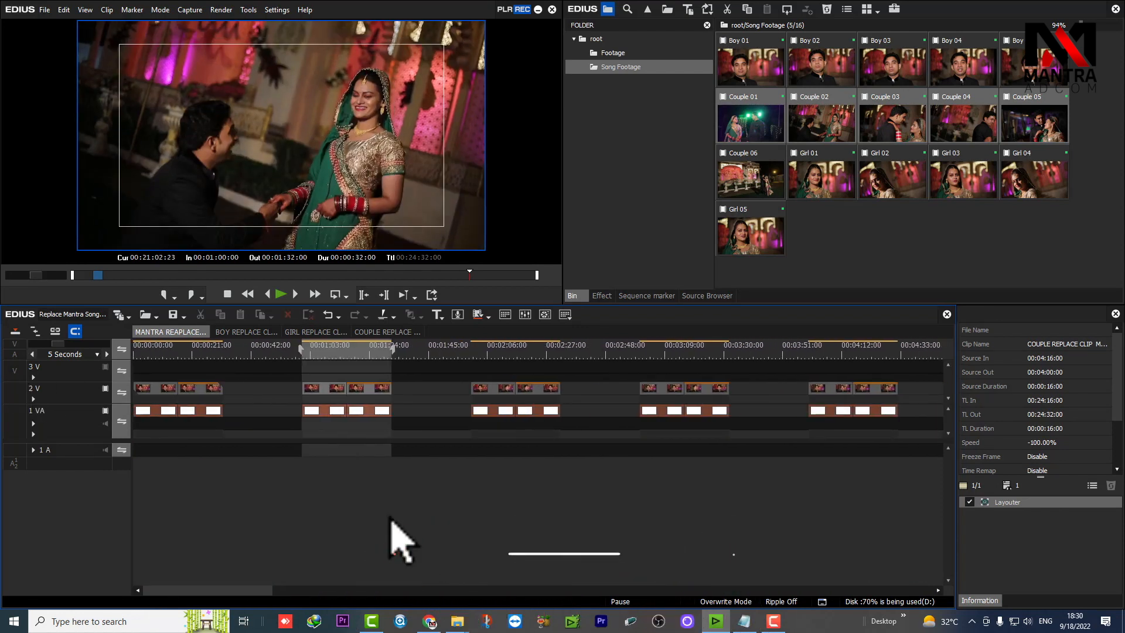
{"action": "key", "text": "ctrl+s"}
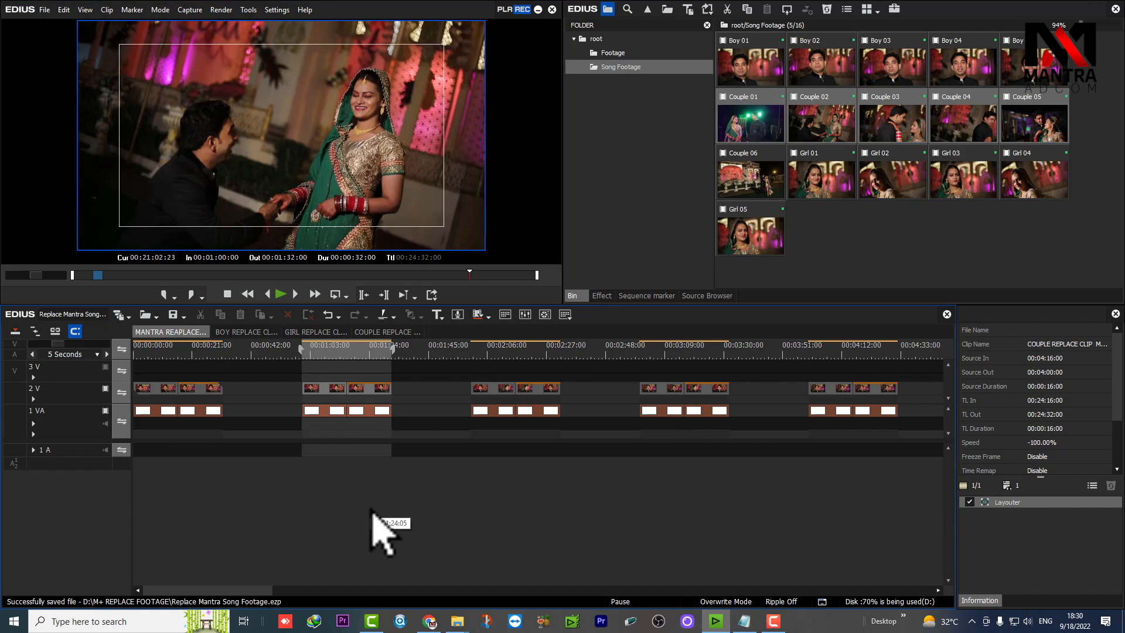
{"action": "left_click", "coordinate": [44, 10]}
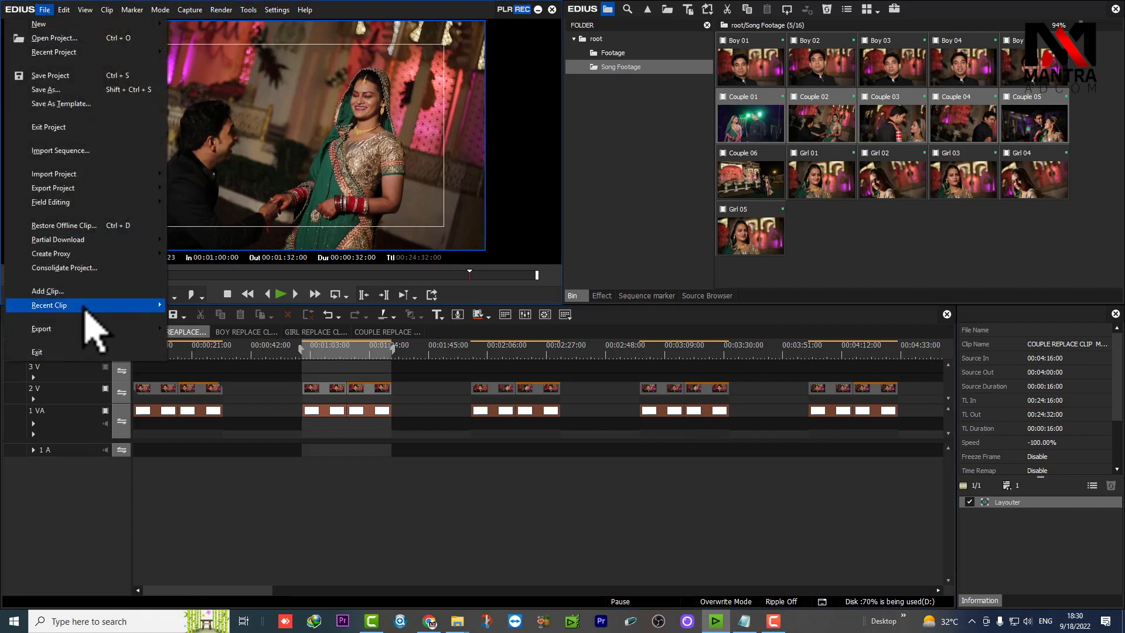
{"action": "mouse_move", "coordinate": [88, 337]}
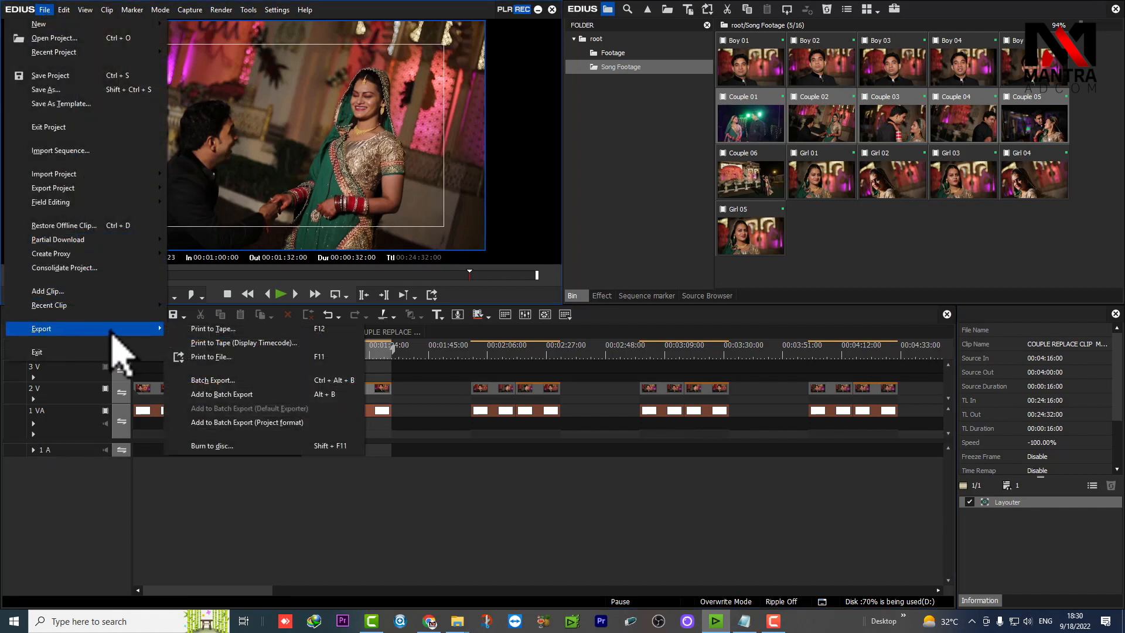
{"action": "left_click", "coordinate": [349, 382]}
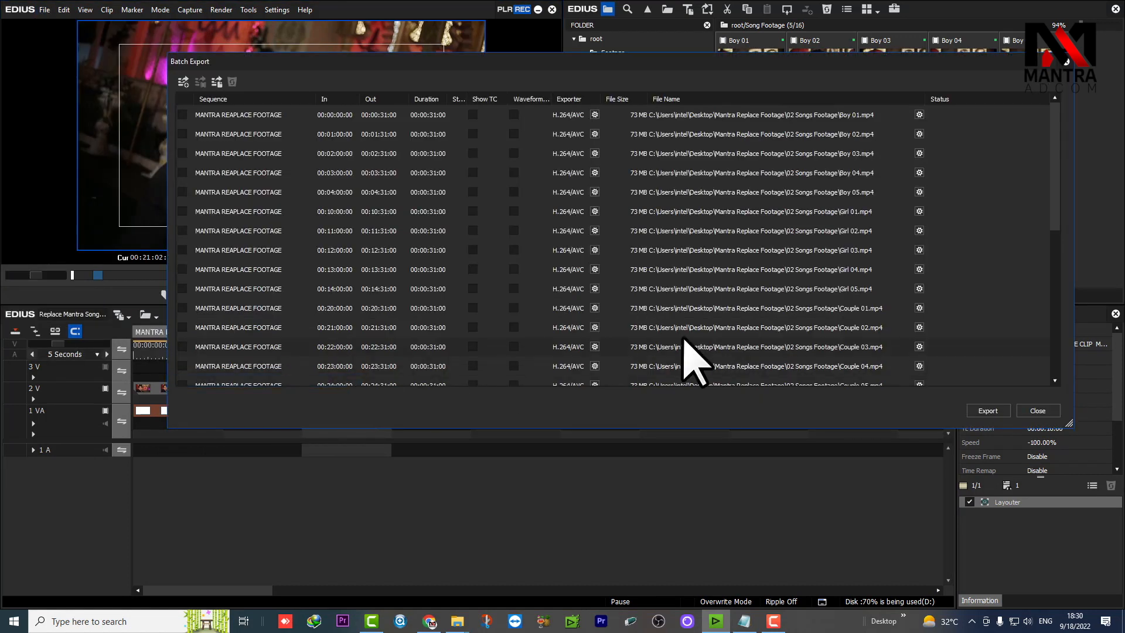
{"action": "left_click_drag", "start_coordinate": [1070, 421], "coordinate": [1113, 608]}
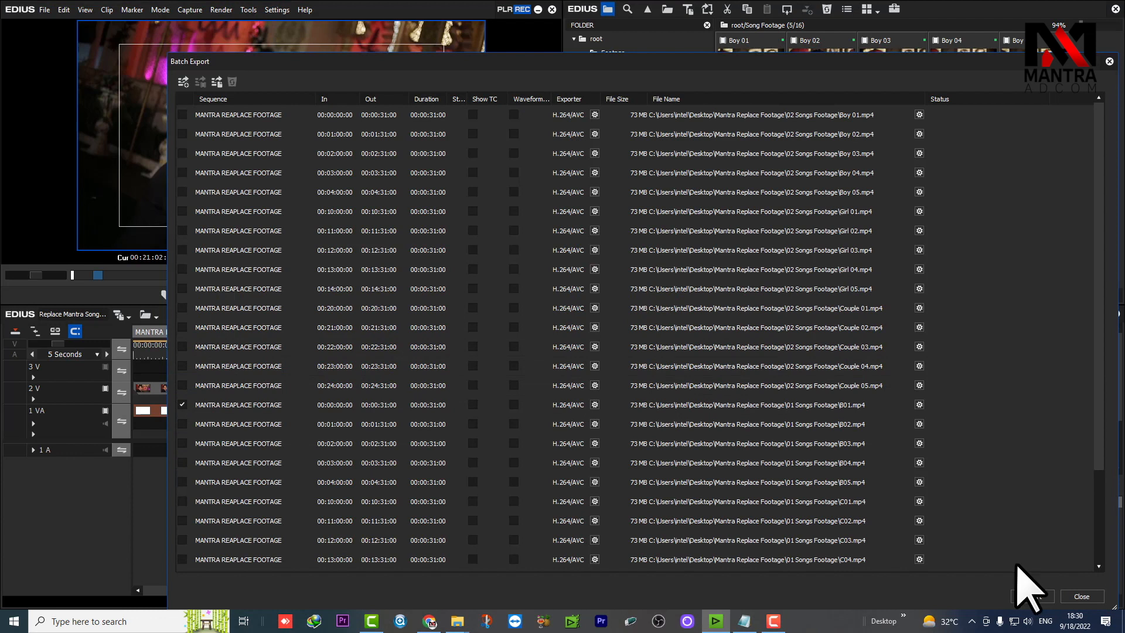
- Exclude the 01 Songs Footage B01.mp4 entry from the batch export and look through the list
{"action": "left_click", "coordinate": [182, 347]}
{"action": "scroll", "coordinate": [306, 469], "scroll_direction": "down", "scroll_amount": 1}
{"action": "scroll", "coordinate": [310, 469], "scroll_direction": "up", "scroll_amount": 2}
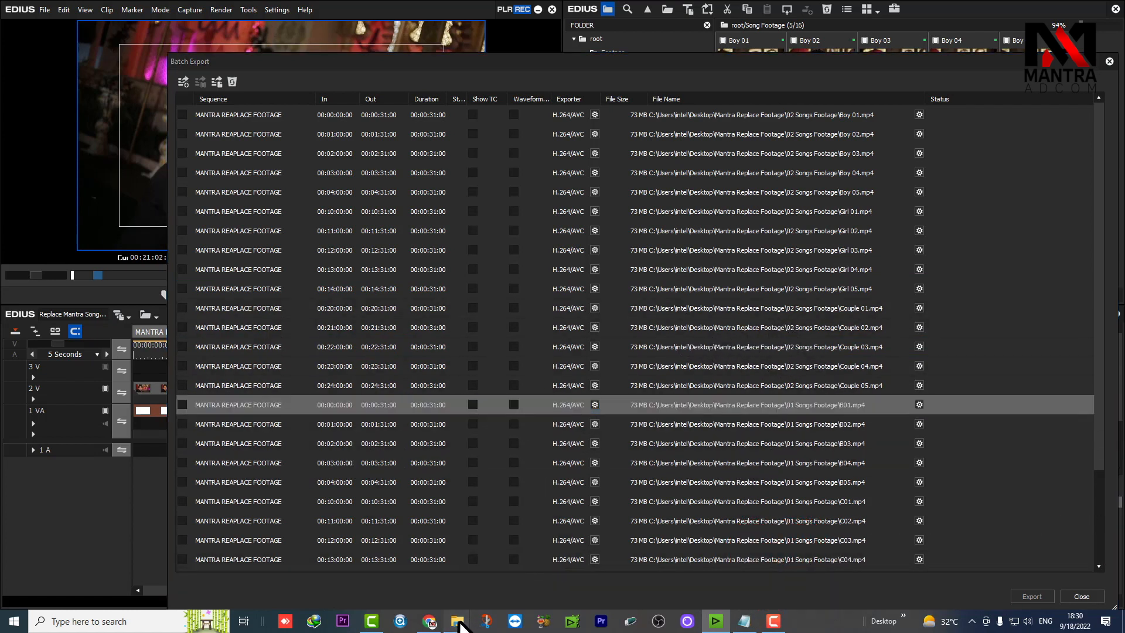
- Switch to File Explorer and look on the Desktop for the export destination folder, closing the window when done
{"action": "left_click", "coordinate": [457, 621]}
{"action": "left_click", "coordinate": [430, 586]}
{"action": "left_click", "coordinate": [85, 247]}
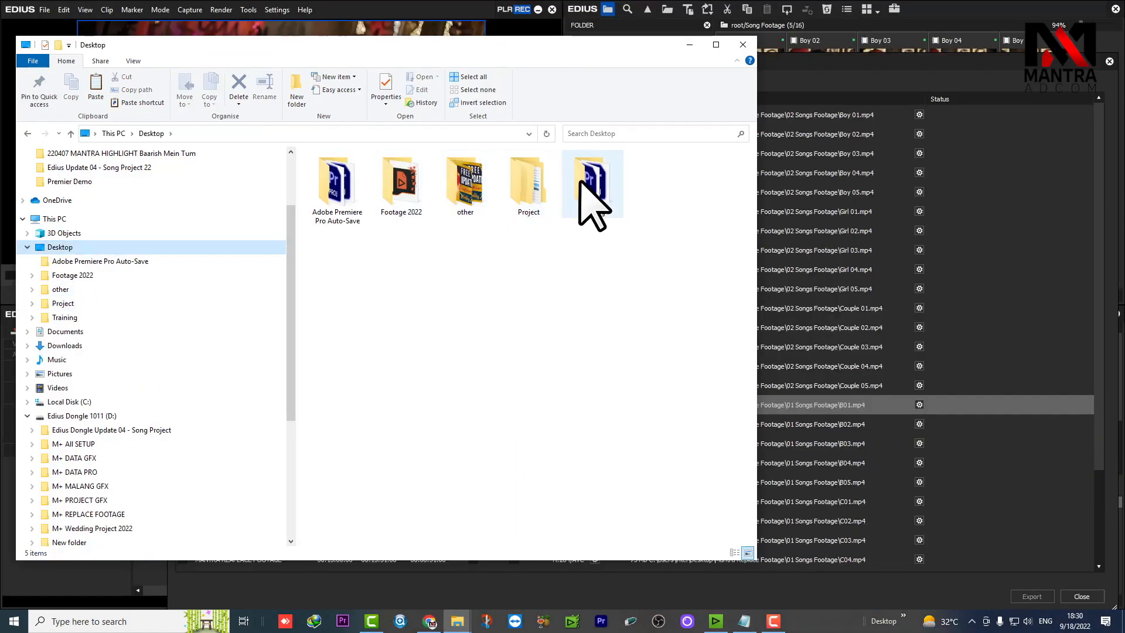
{"action": "left_click", "coordinate": [742, 44]}
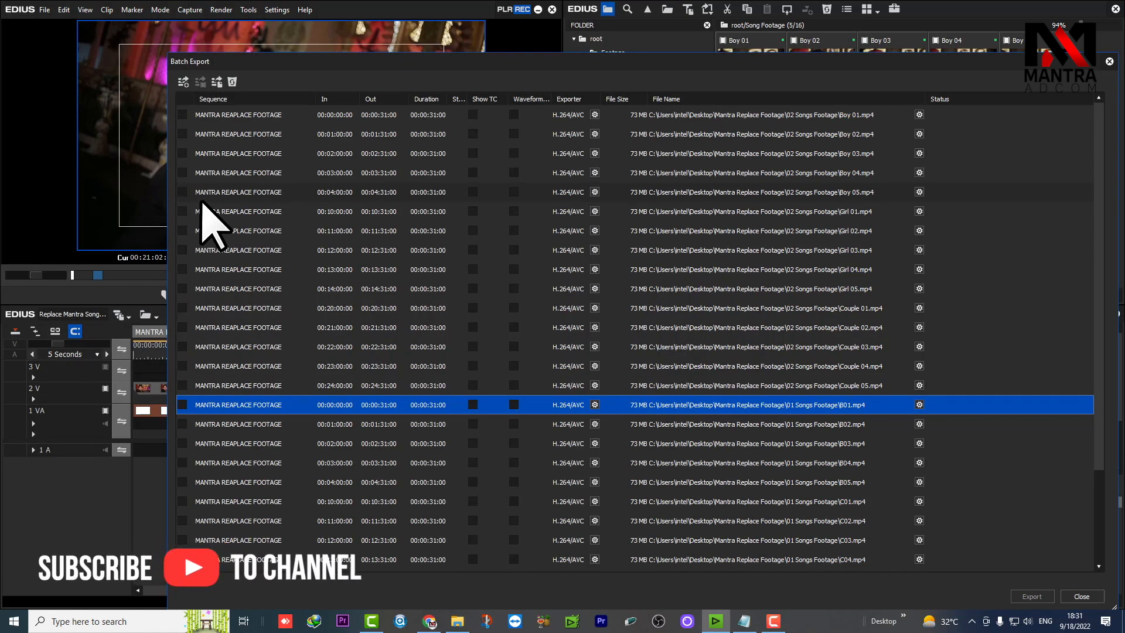
- Open the M+ REPLACE FOOTAGE folder on drive D in File Explorer to view its footage subfolders
{"action": "left_click", "coordinate": [458, 622]}
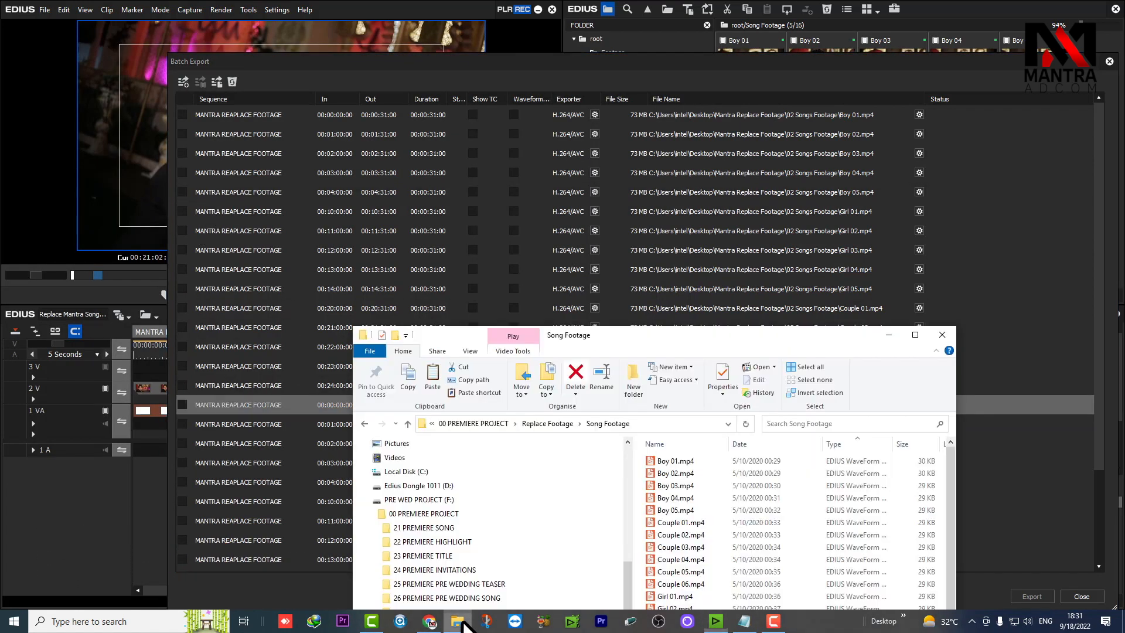
{"action": "left_click_drag", "start_coordinate": [726, 335], "coordinate": [409, 163]}
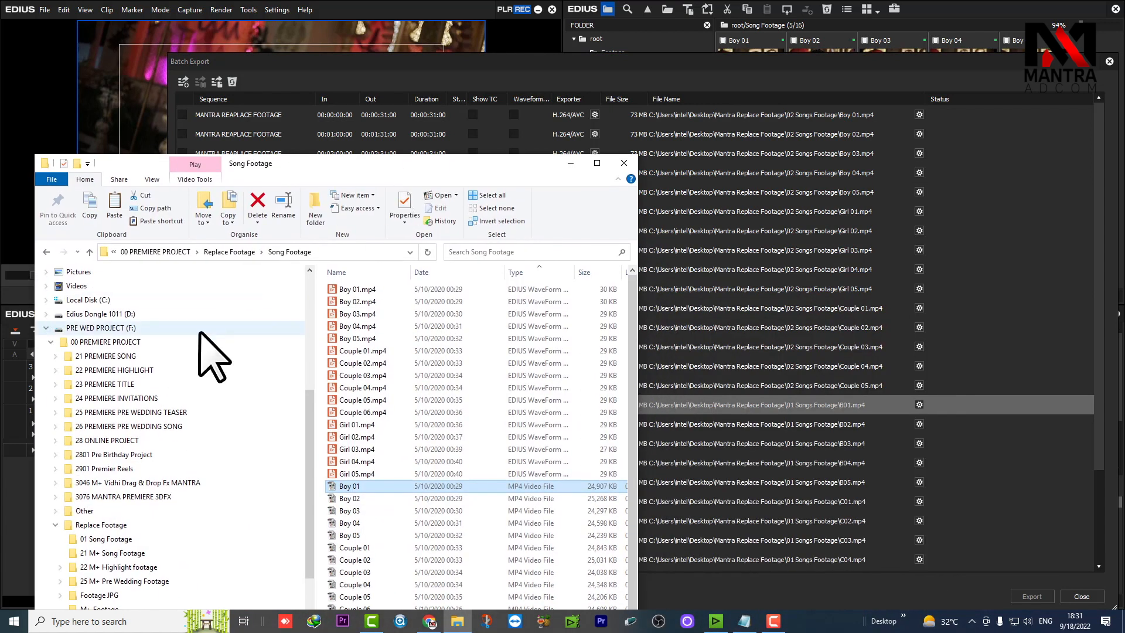
{"action": "left_click", "coordinate": [126, 314]}
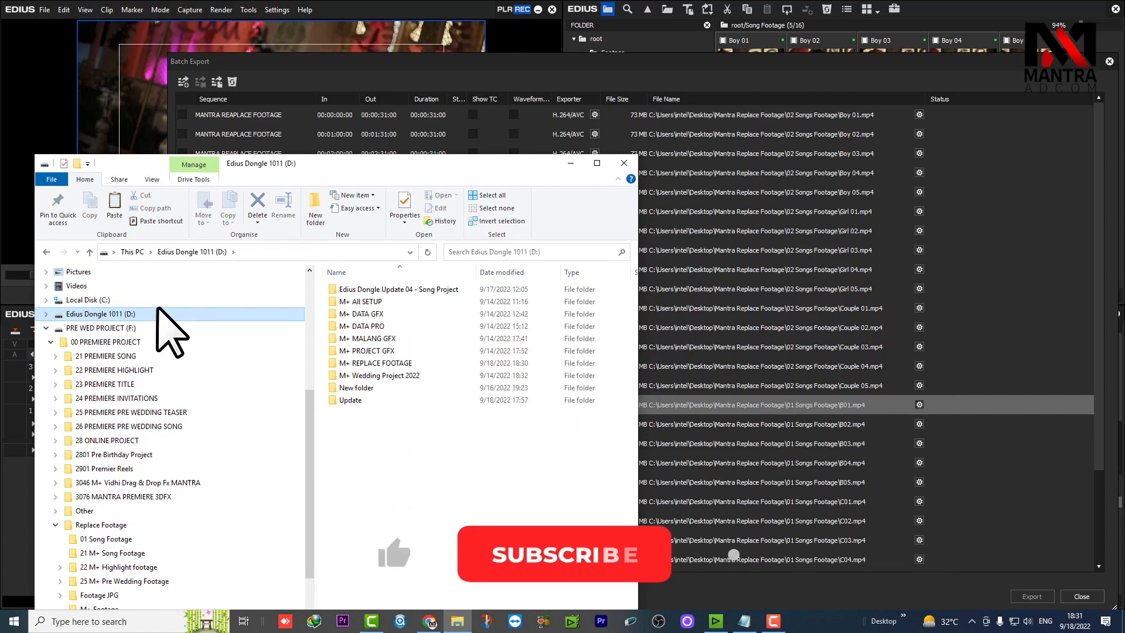
{"action": "double_click", "coordinate": [391, 363]}
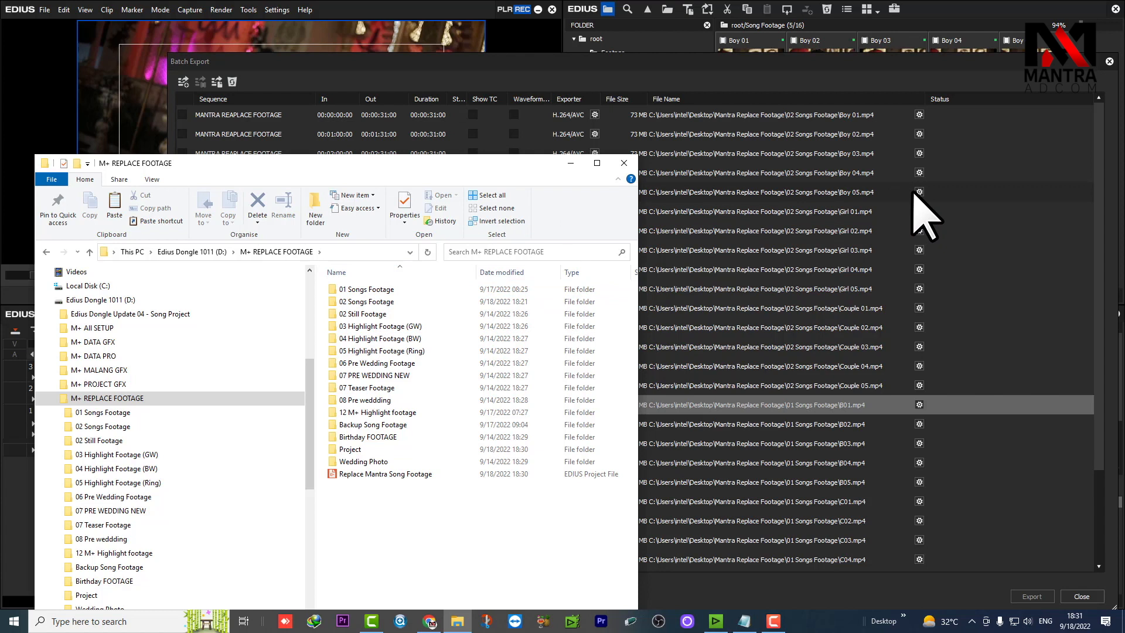
- Return to EDIUS and check the save location and H.264/AVC settings of the Boy 01 and Boy 02 export entries, cancelling without changes
{"action": "left_click", "coordinate": [1016, 175]}
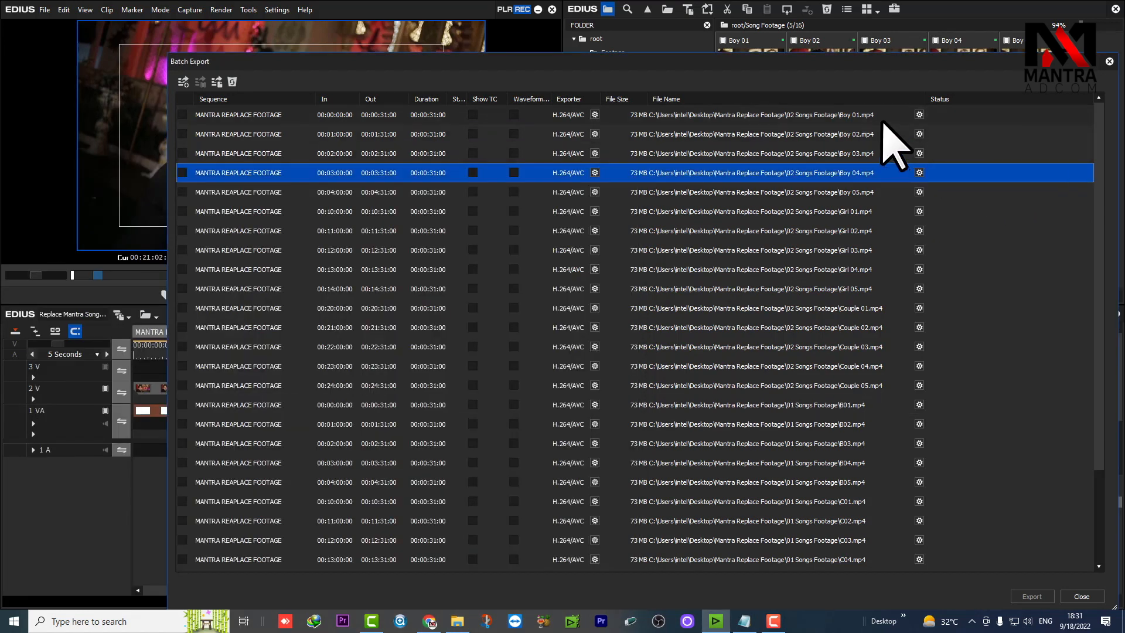
{"action": "left_click", "coordinate": [918, 113]}
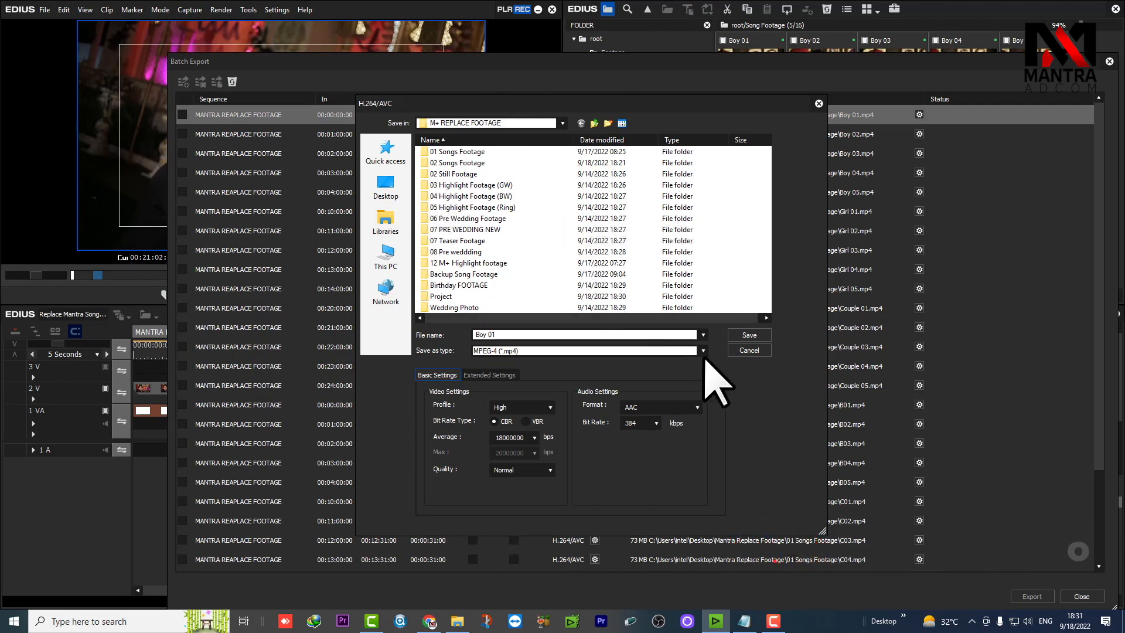
{"action": "left_click", "coordinate": [744, 350]}
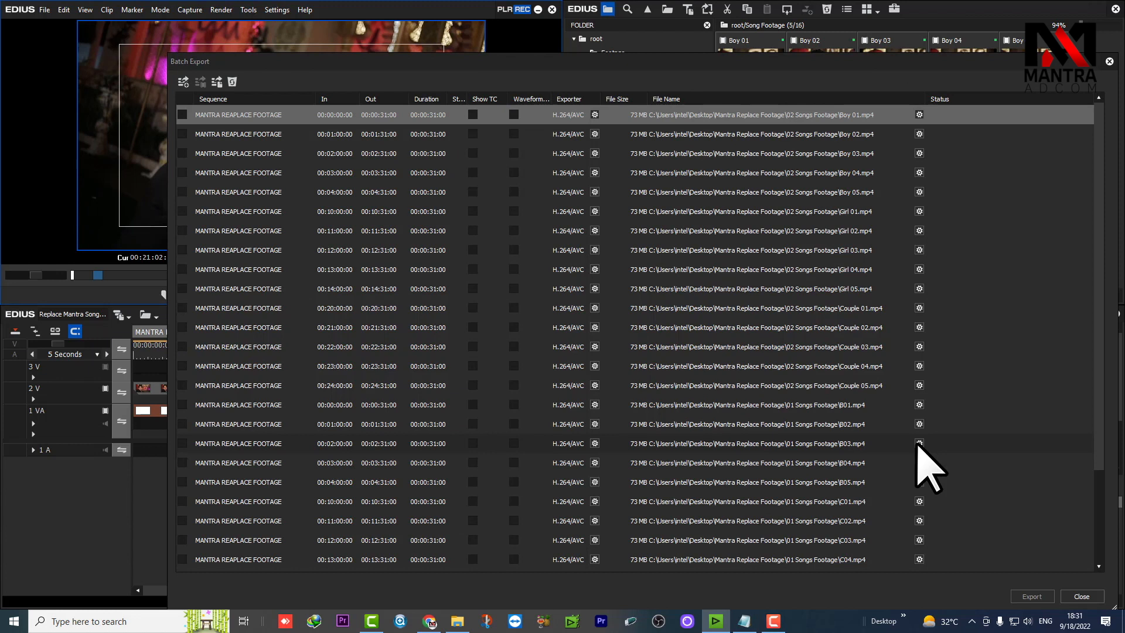
{"action": "left_click", "coordinate": [917, 136]}
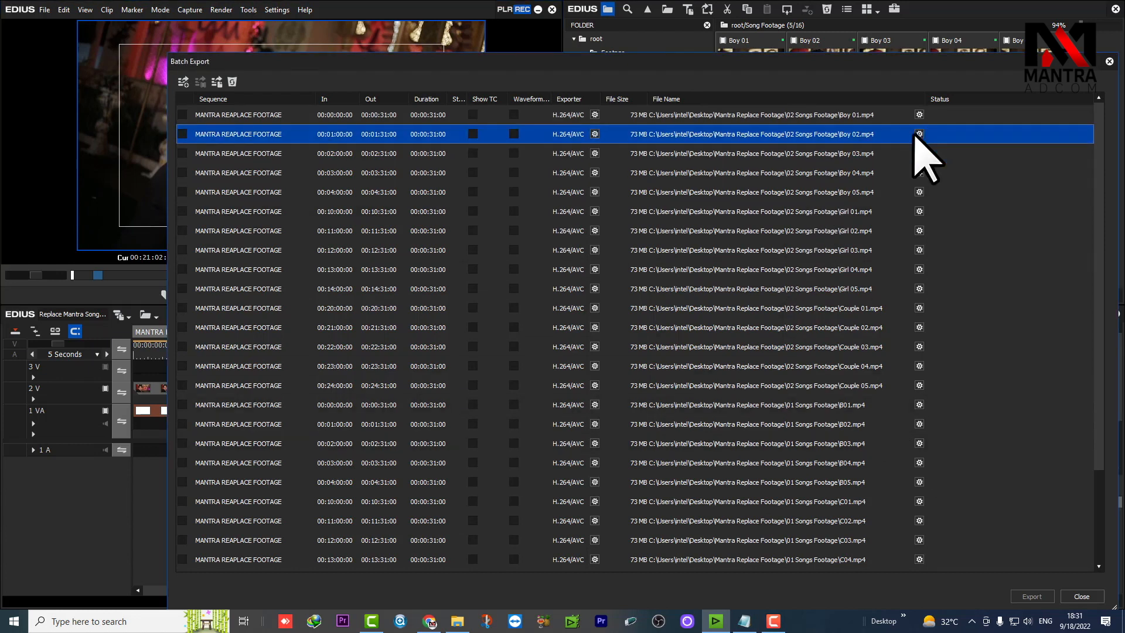
{"action": "left_click", "coordinate": [922, 174]}
{"action": "left_click", "coordinate": [919, 135]}
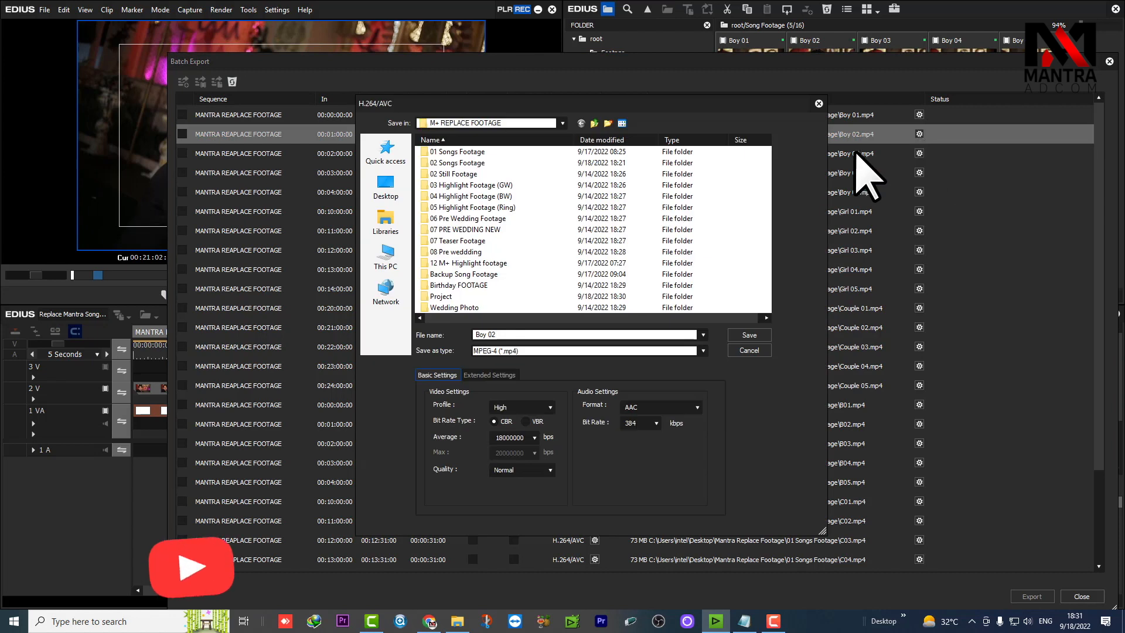
{"action": "left_click", "coordinate": [748, 351]}
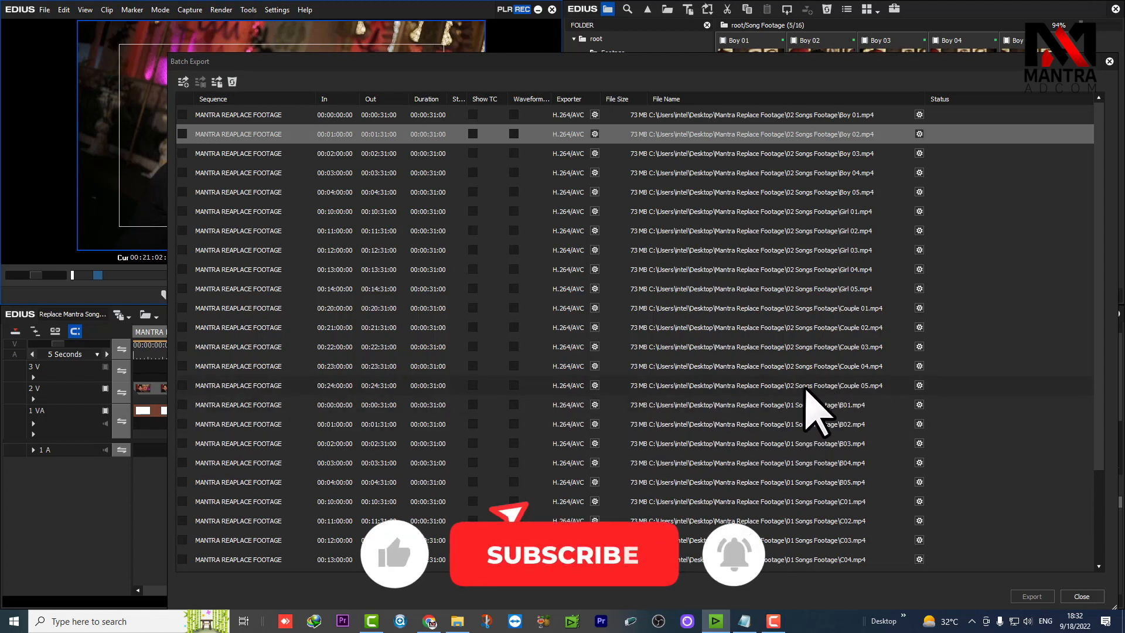
- Include the Boy 01 to Boy 05 entries of 02 Songs Footage in the batch export
{"action": "left_click", "coordinate": [182, 115]}
{"action": "left_click", "coordinate": [182, 133]}
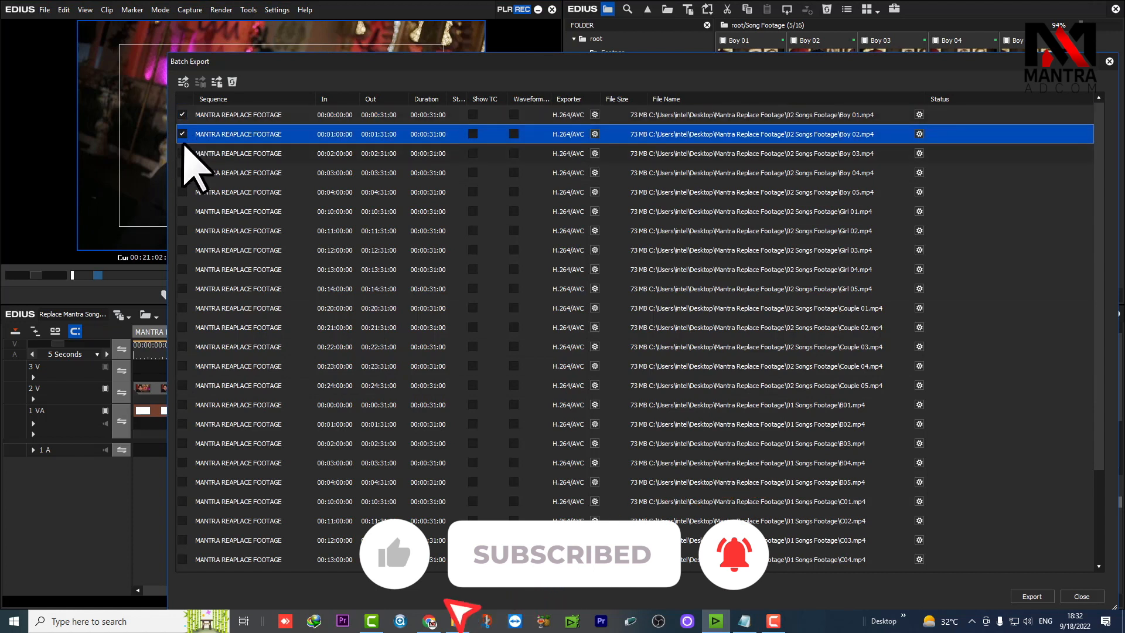
{"action": "left_click", "coordinate": [183, 153]}
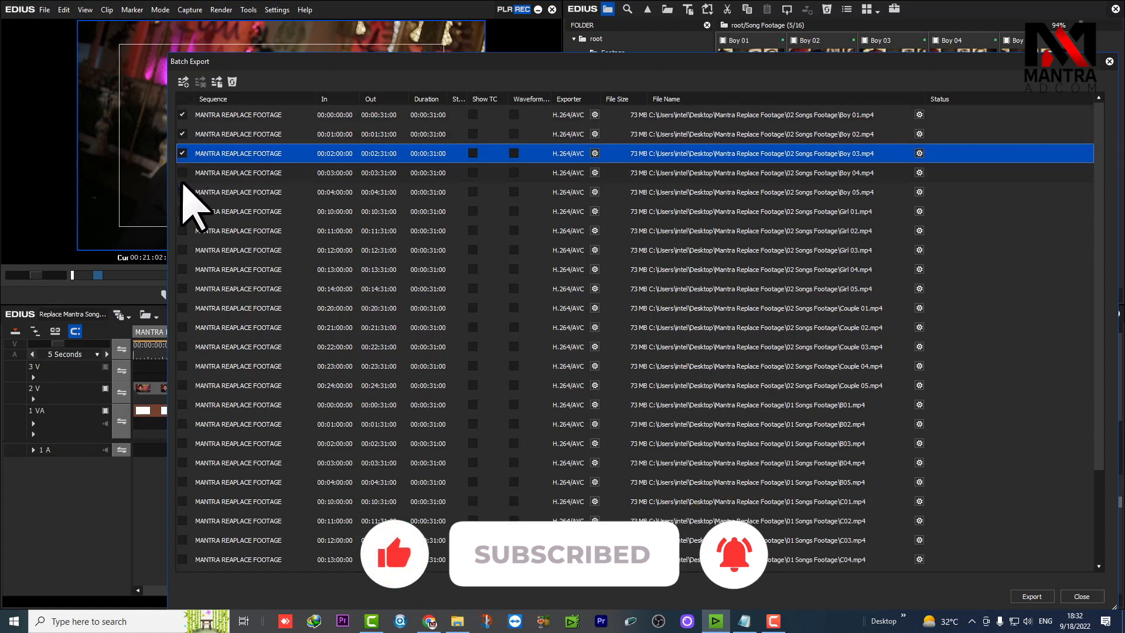
{"action": "left_click", "coordinate": [182, 180]}
{"action": "left_click", "coordinate": [183, 194]}
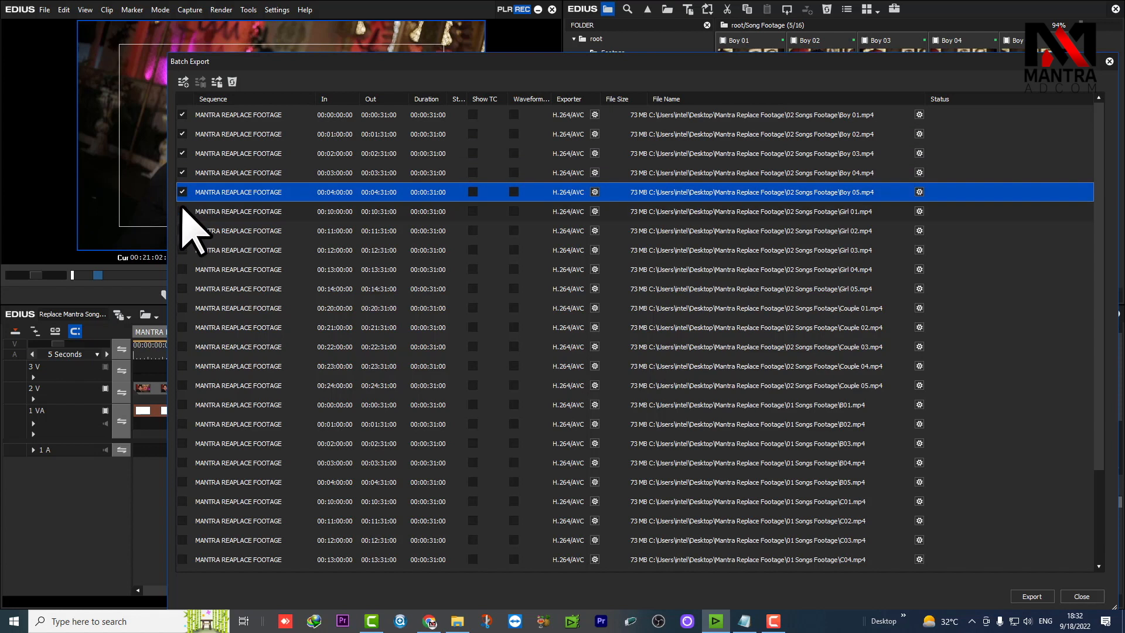
- Include the Girl 01 to Girl 05 entries of 02 Songs Footage in the batch export
{"action": "left_click", "coordinate": [182, 211]}
{"action": "left_click", "coordinate": [182, 231]}
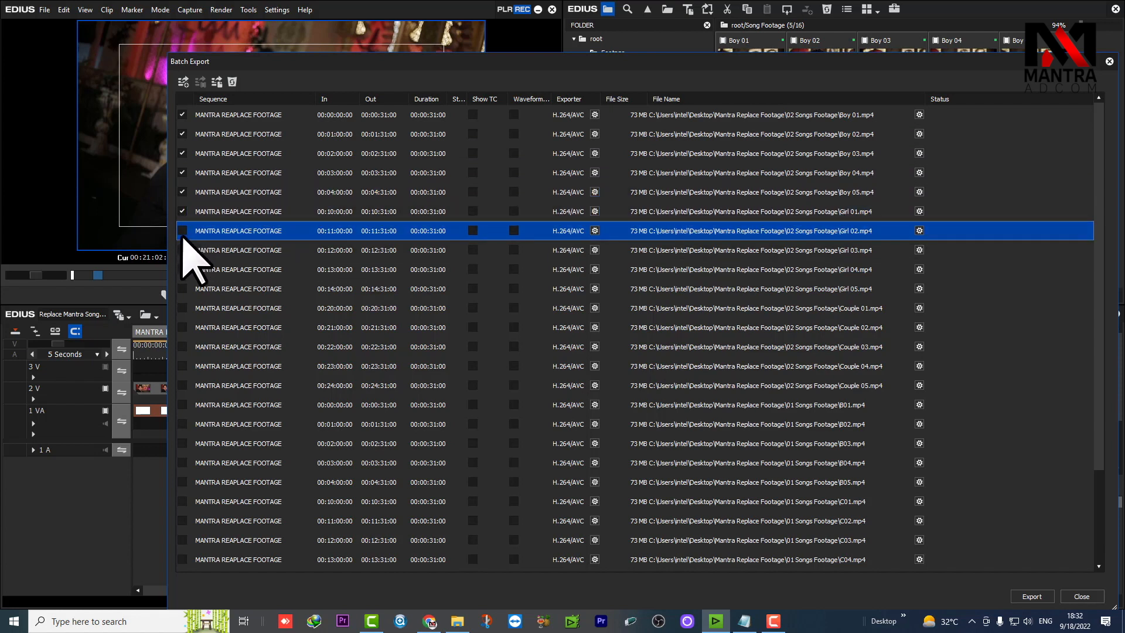
{"action": "left_click", "coordinate": [182, 250]}
{"action": "left_click", "coordinate": [182, 269]}
{"action": "left_click", "coordinate": [182, 288]}
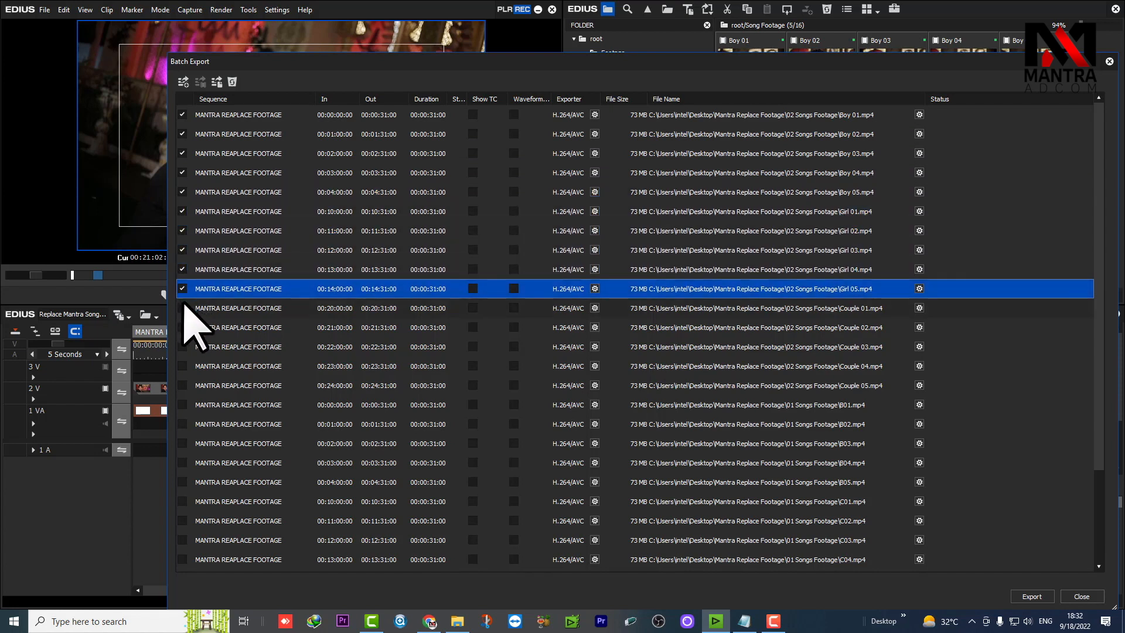
- Include the Couple 01 to Couple 05 entries of 02 Songs Footage in the batch export
{"action": "left_click", "coordinate": [182, 307]}
{"action": "left_click", "coordinate": [182, 327]}
{"action": "left_click", "coordinate": [182, 346]}
{"action": "left_click", "coordinate": [182, 366]}
{"action": "left_click", "coordinate": [183, 385]}
- Include the 01 Songs Footage entries from B01 onward as well and start the batch export
{"action": "left_click", "coordinate": [182, 405]}
{"action": "left_click", "coordinate": [182, 424]}
{"action": "left_click", "coordinate": [182, 443]}
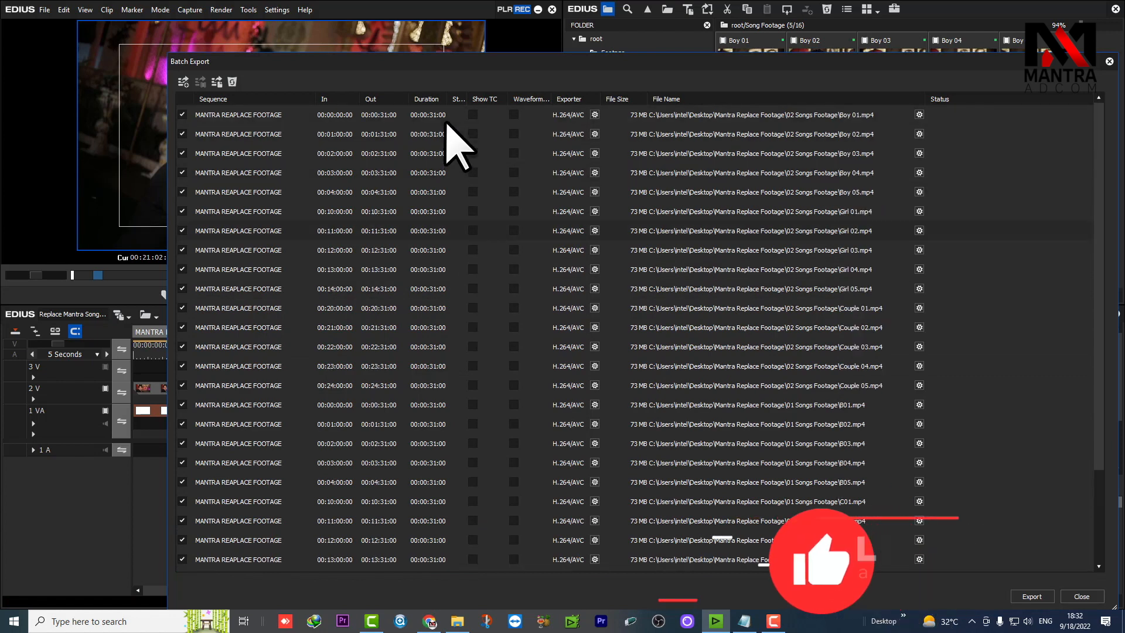
{"action": "scroll", "coordinate": [457, 147], "scroll_direction": "up", "scroll_amount": 2}
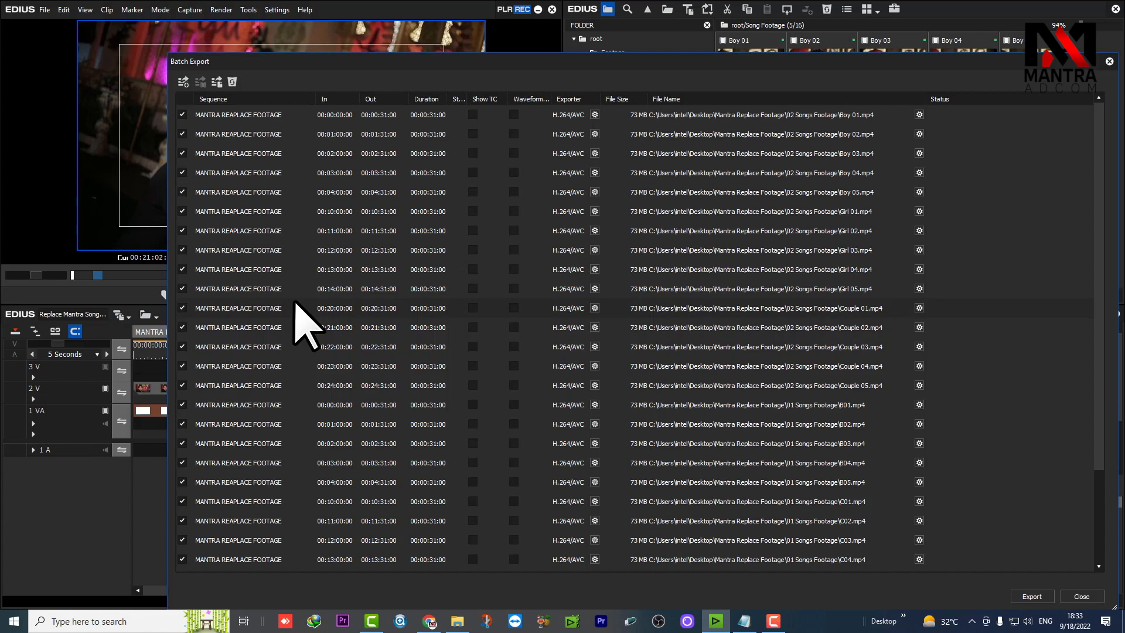
{"action": "left_click", "coordinate": [1033, 597]}
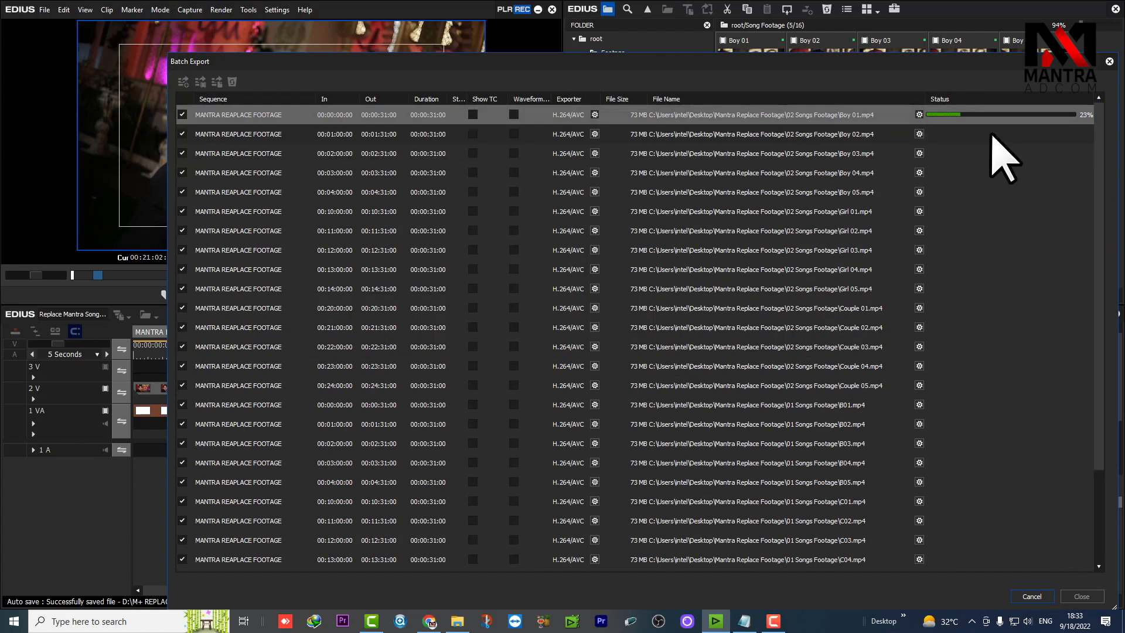
- Switch to File Explorer and open the Mantra Replace Footage folder on the Desktop to check the export destination
{"action": "left_click", "coordinate": [457, 621]}
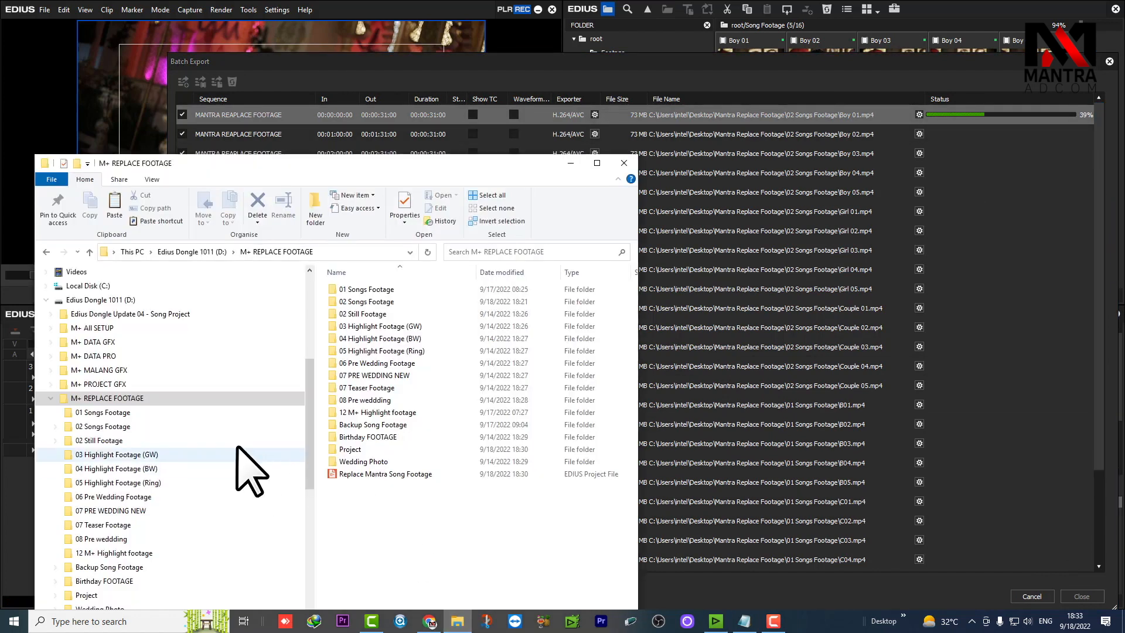
{"action": "left_click", "coordinate": [46, 299]}
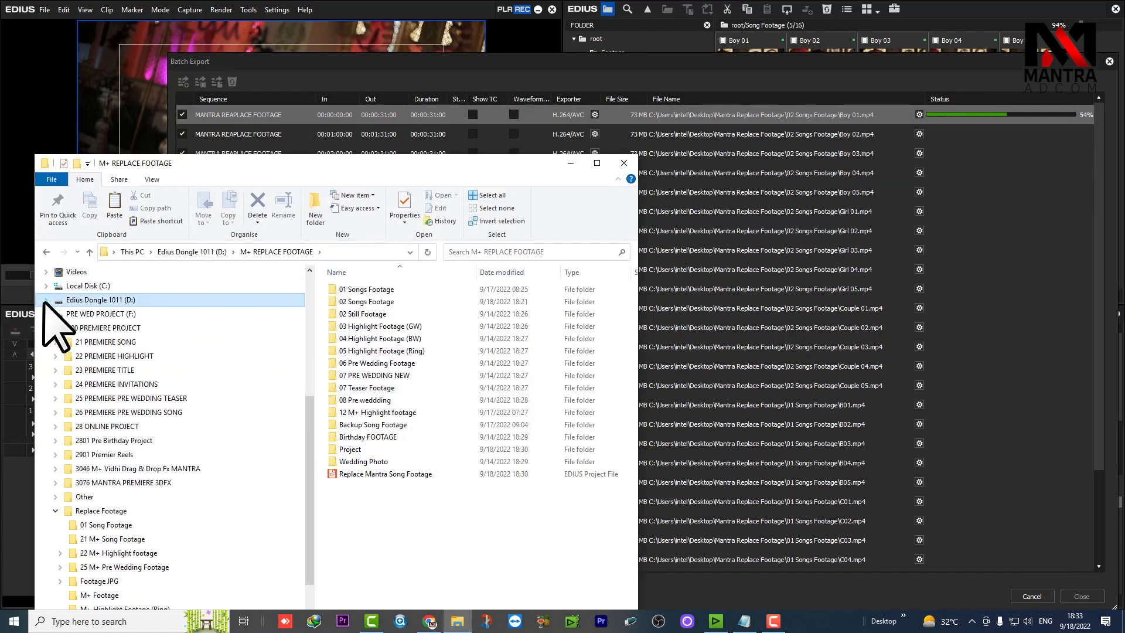
{"action": "scroll", "coordinate": [44, 319], "scroll_direction": "up", "scroll_amount": 6}
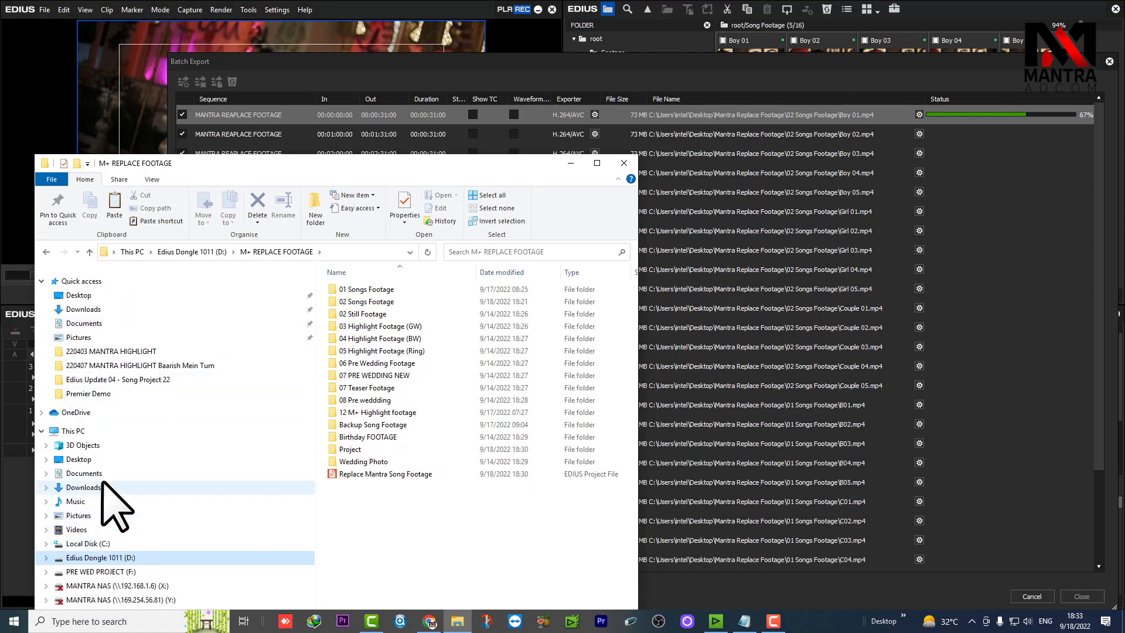
{"action": "left_click", "coordinate": [82, 447]}
{"action": "left_click", "coordinate": [82, 459]}
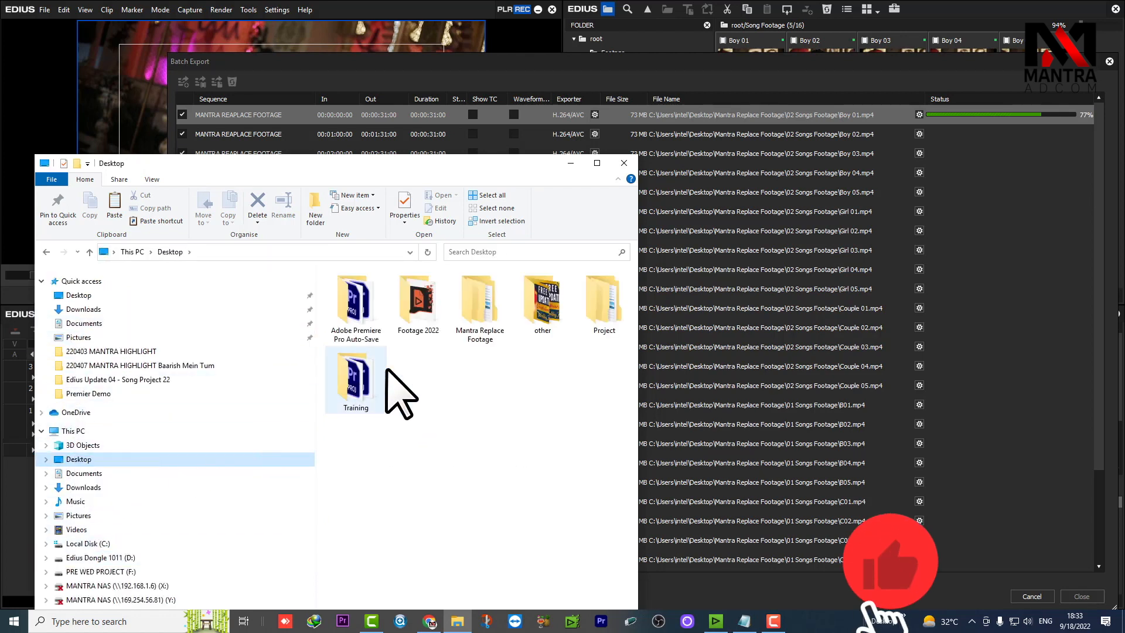
{"action": "double_click", "coordinate": [484, 312]}
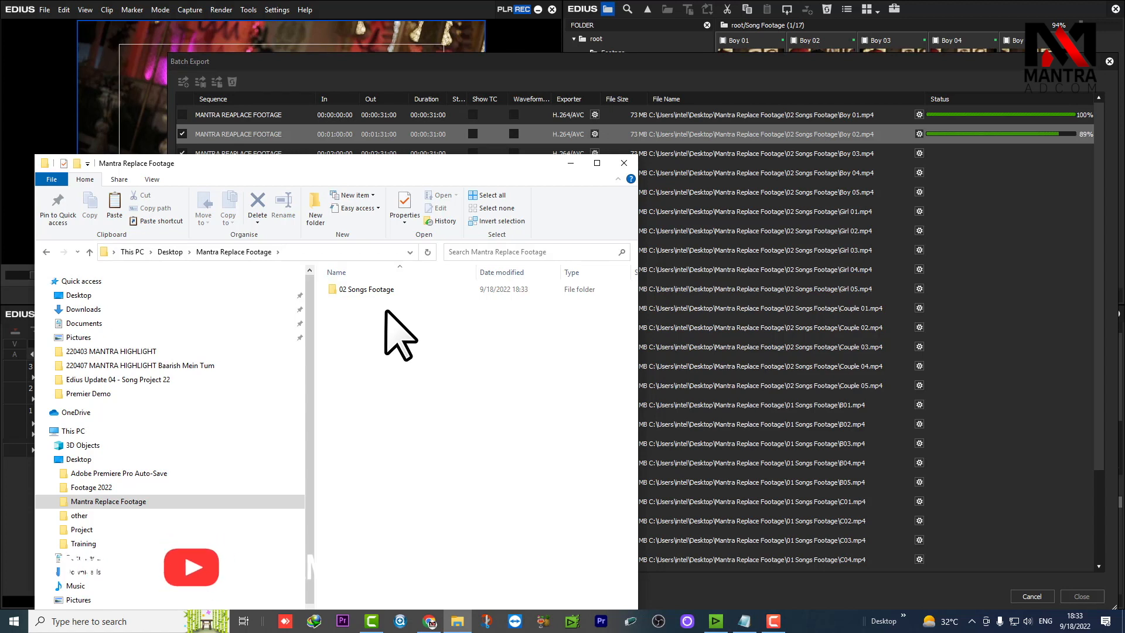
- Look into the Mantra Replace Footage folder inside Footage 2022 on the Desktop, then return to the Batch Export dialog
{"action": "left_click", "coordinate": [91, 487]}
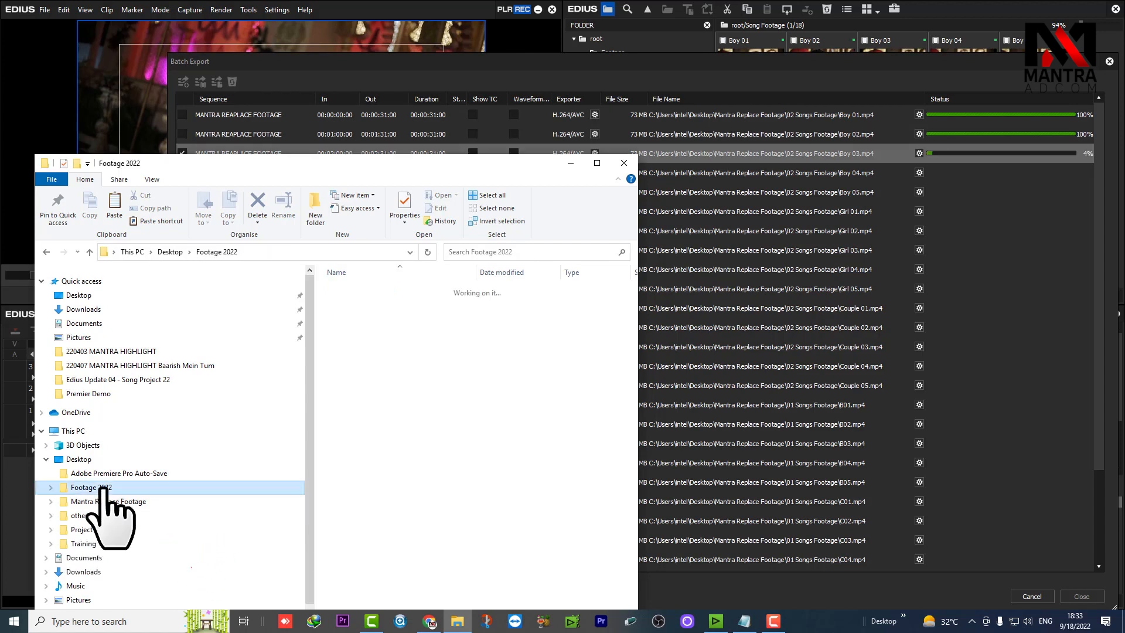
{"action": "left_click", "coordinate": [393, 286]}
{"action": "double_click", "coordinate": [394, 288]}
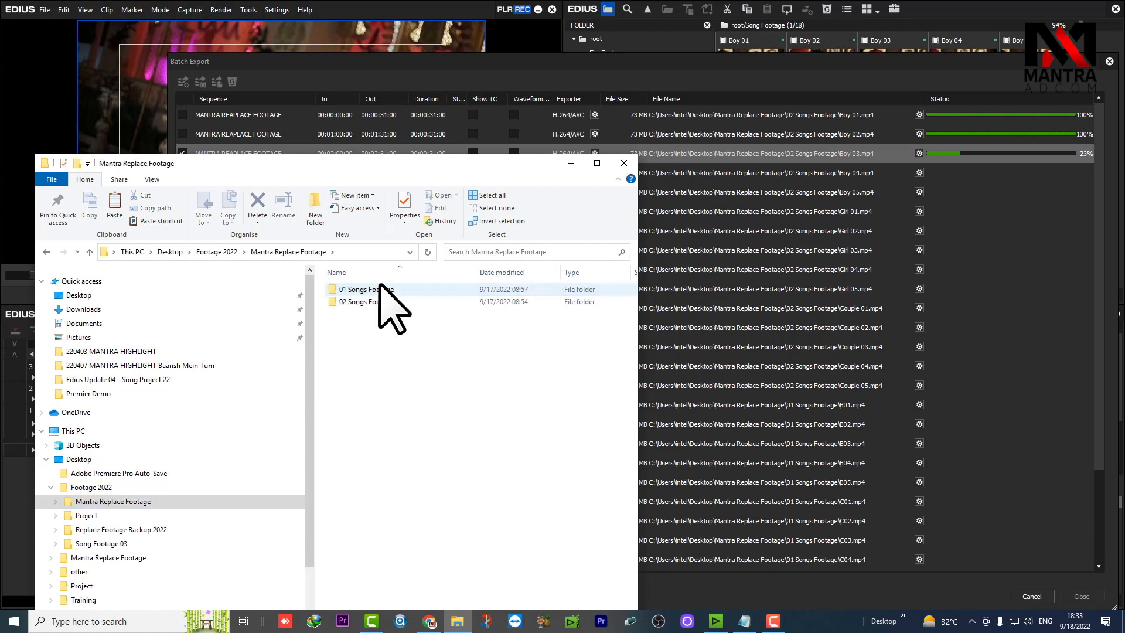
{"action": "left_click", "coordinate": [1022, 85]}
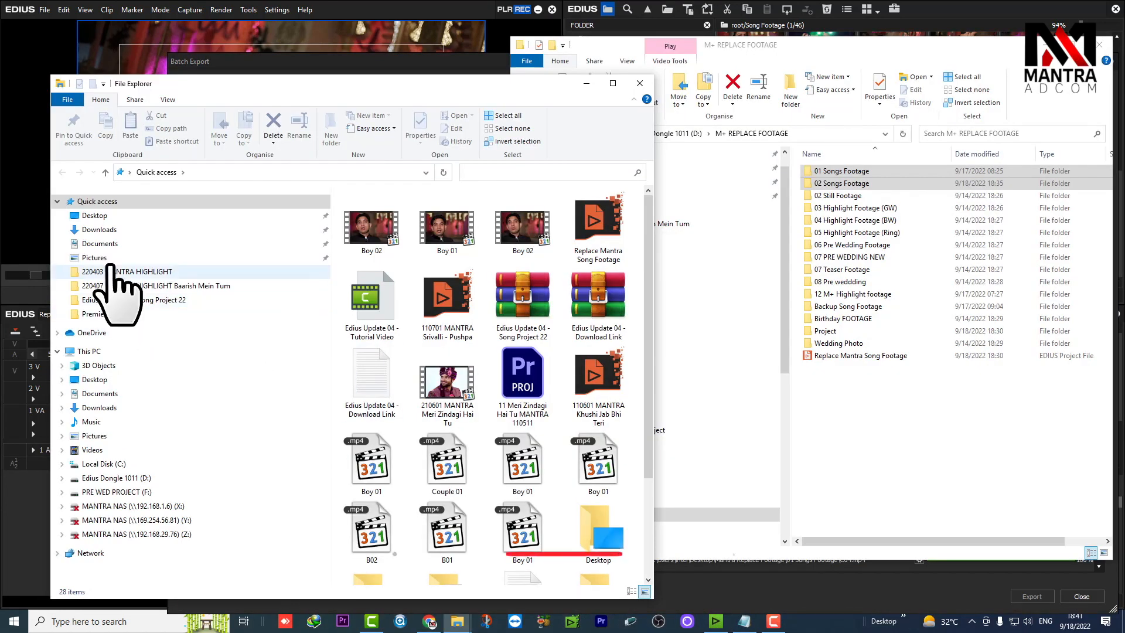
- Open the Desktop's Mantra Replace Footage folder and check the exported clips in 01 Songs Footage and 02 Songs Footage
{"action": "left_click", "coordinate": [95, 216]}
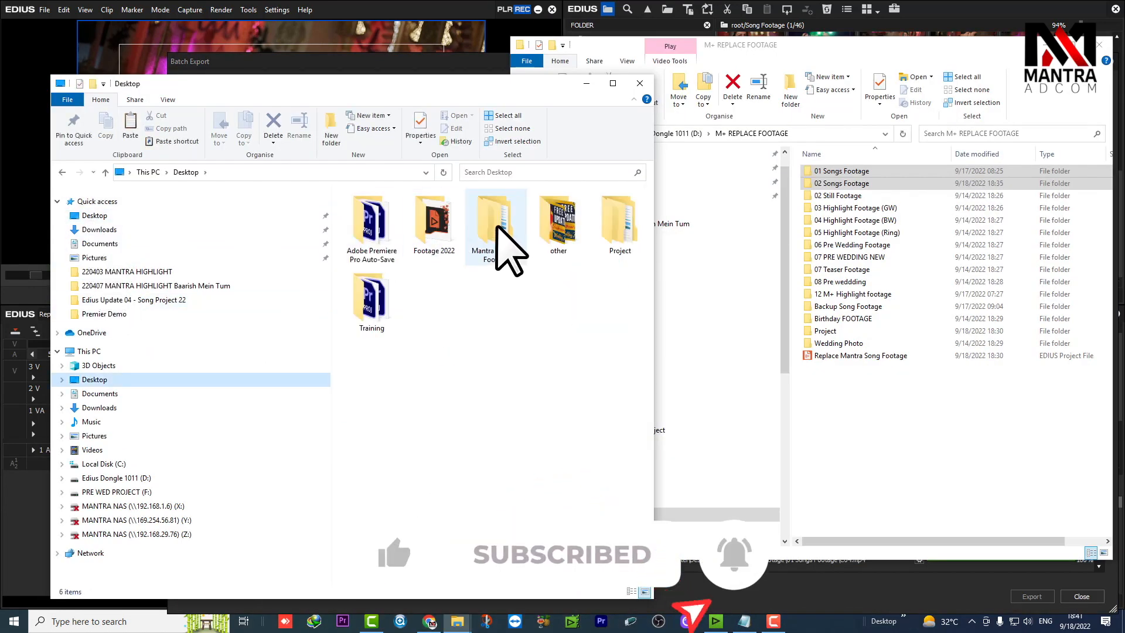
{"action": "double_click", "coordinate": [494, 228]}
{"action": "double_click", "coordinate": [410, 210]}
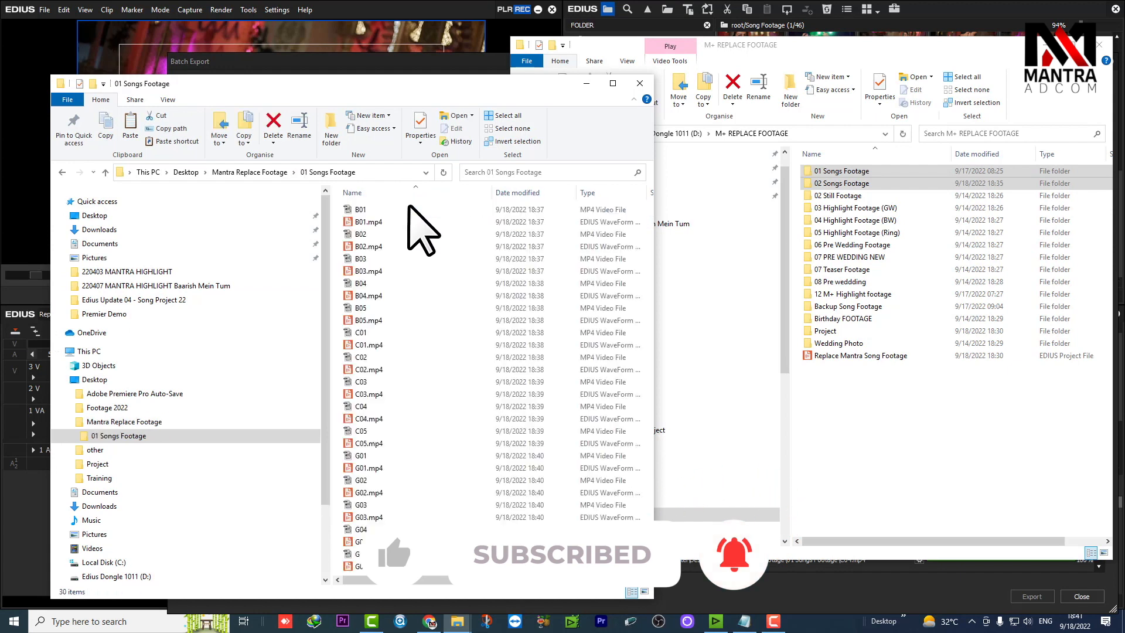
{"action": "left_click", "coordinate": [276, 172]}
{"action": "left_click", "coordinate": [369, 222]}
{"action": "double_click", "coordinate": [369, 222]}
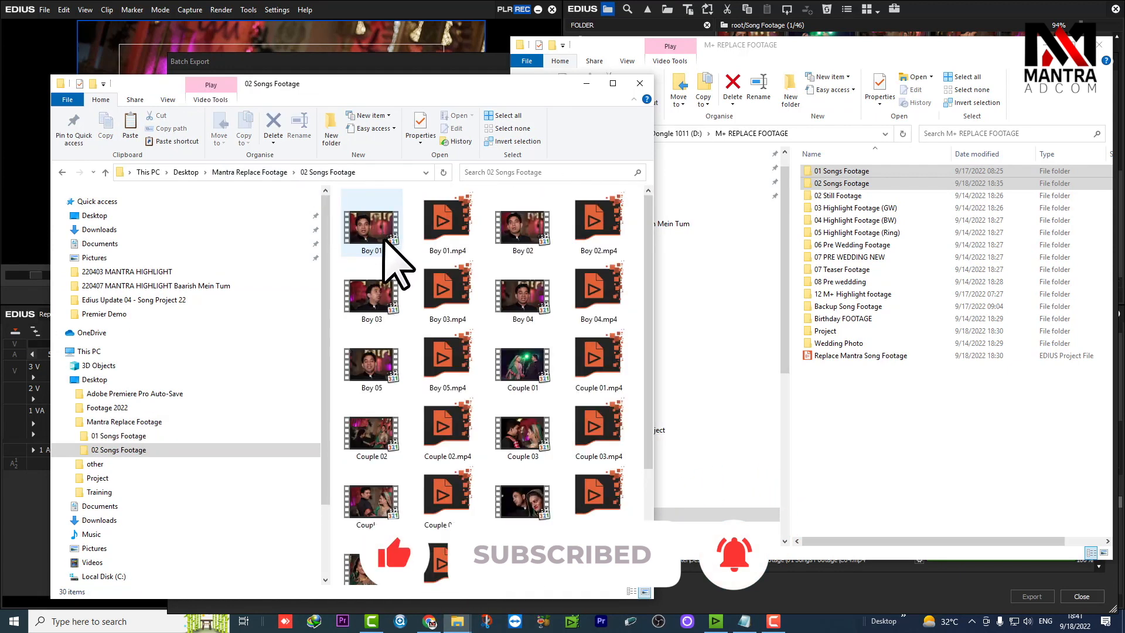
- Copy the 01 Songs Footage and 02 Songs Footage folders from Mantra Replace Footage into M+ REPLACE FOOTAGE on drive D
{"action": "left_click", "coordinate": [261, 172]}
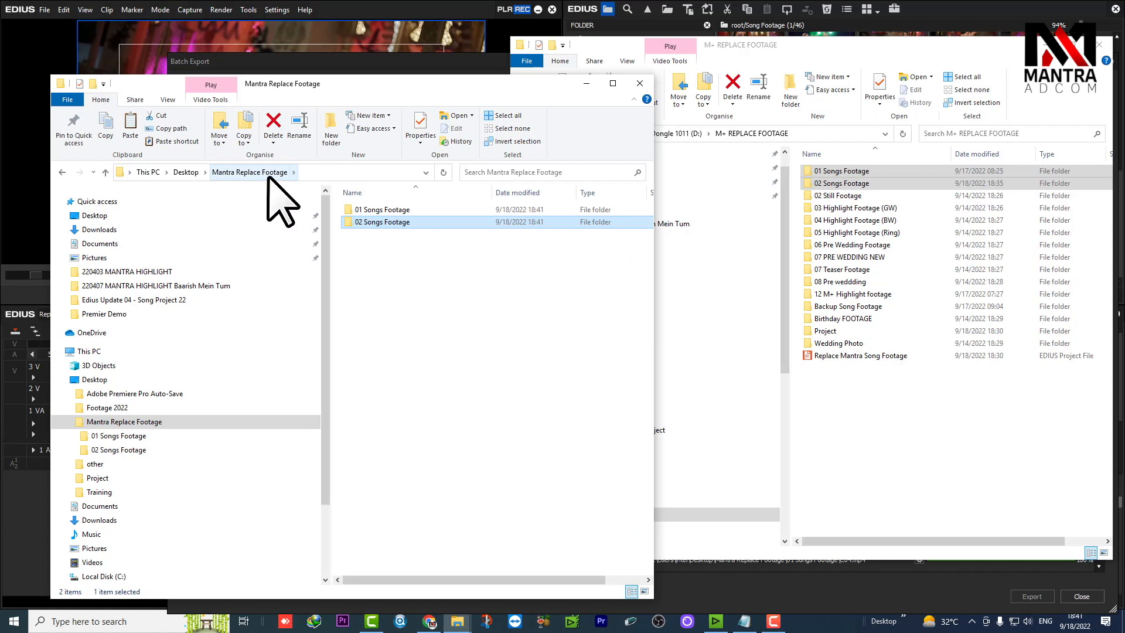
{"action": "left_click", "coordinate": [852, 463]}
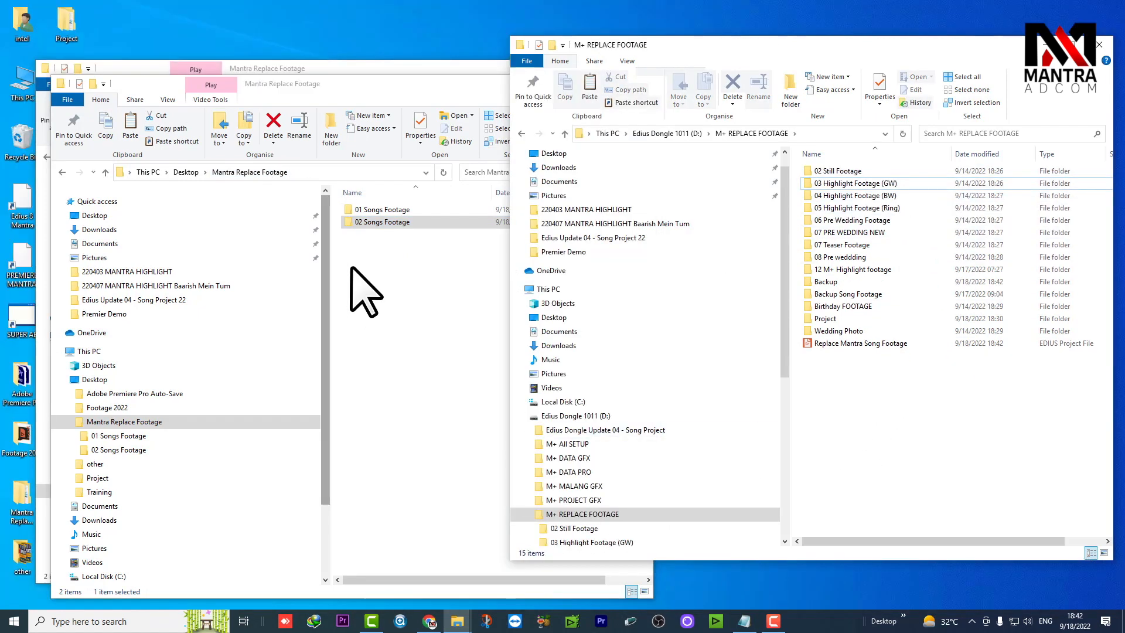
{"action": "left_click_drag", "start_coordinate": [418, 304], "coordinate": [874, 455]}
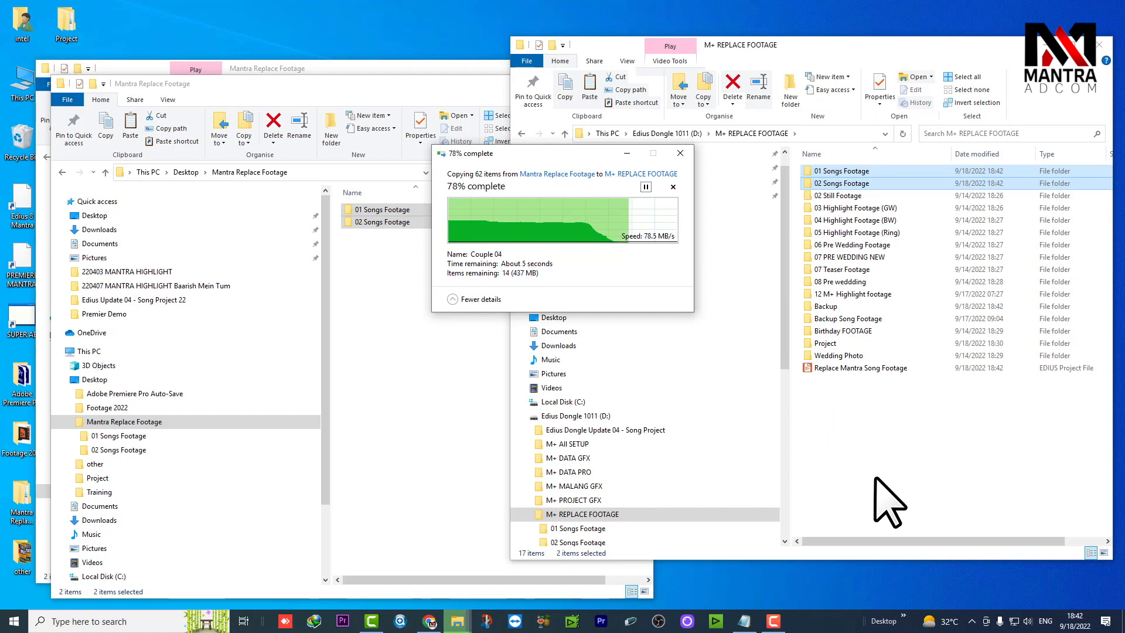
- Play the B01 clip from the copied 01 Songs Footage folder, skip near its end, and close the player
{"action": "double_click", "coordinate": [864, 173]}
{"action": "left_click", "coordinate": [818, 355]}
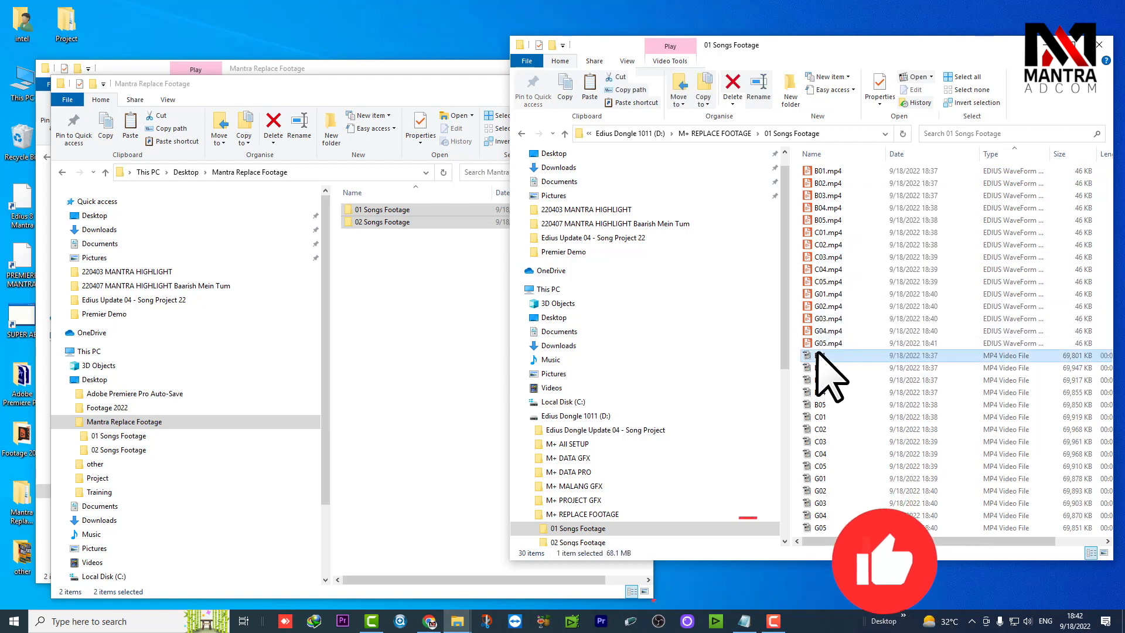
{"action": "double_click", "coordinate": [818, 355]}
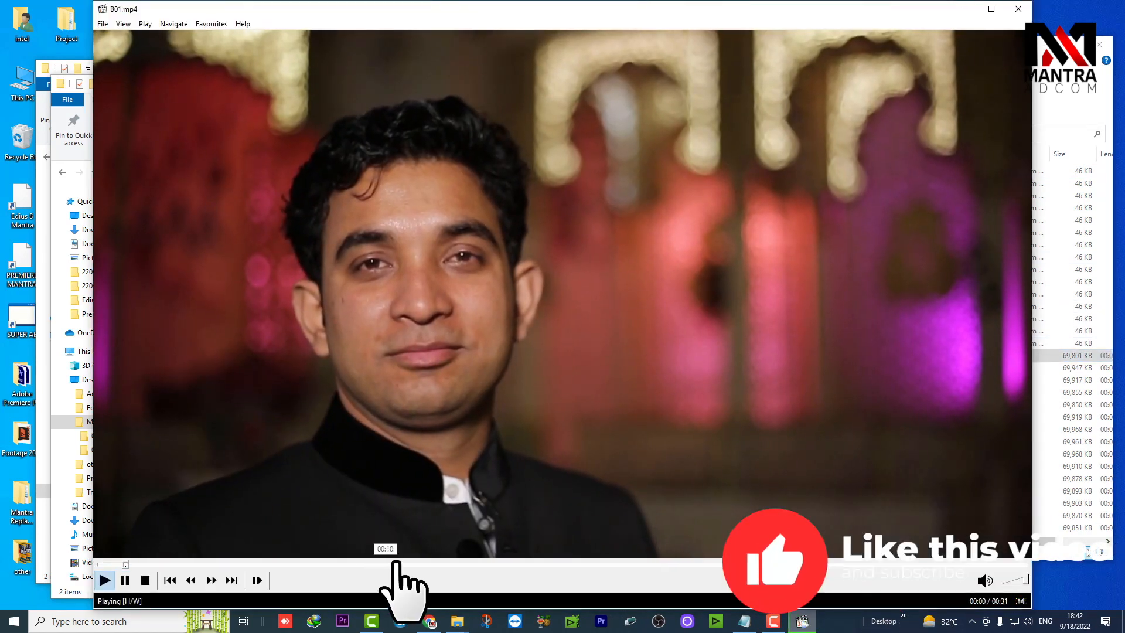
{"action": "left_click", "coordinate": [891, 564]}
{"action": "left_click", "coordinate": [1018, 10]}
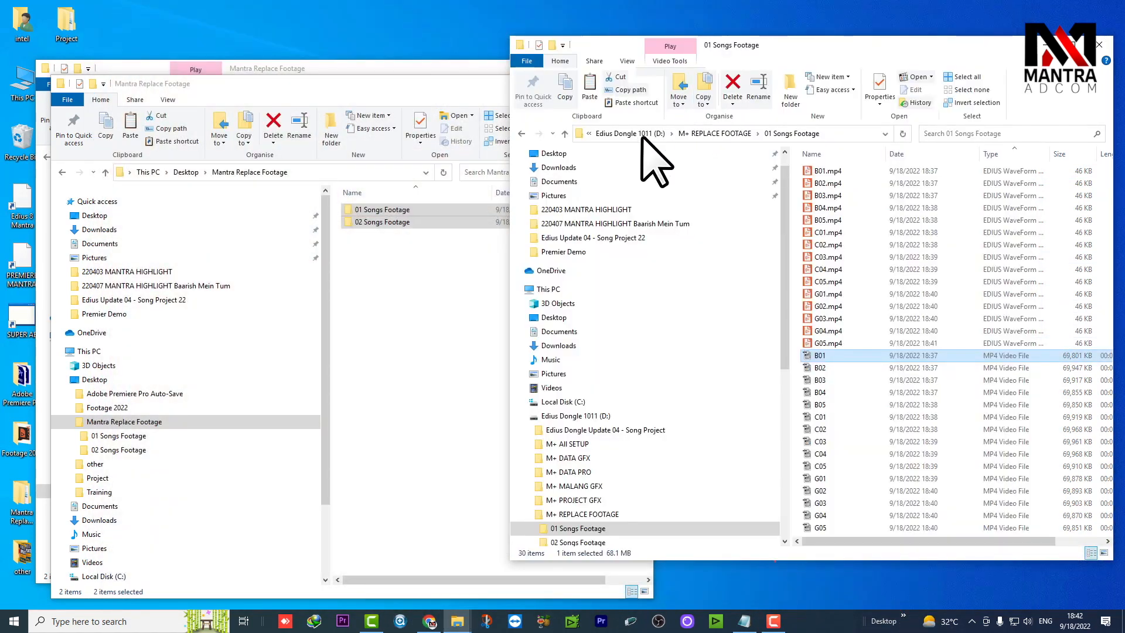
- Close both File Explorer windows showing the Desktop's Mantra Replace Footage folder
{"action": "left_click", "coordinate": [392, 91]}
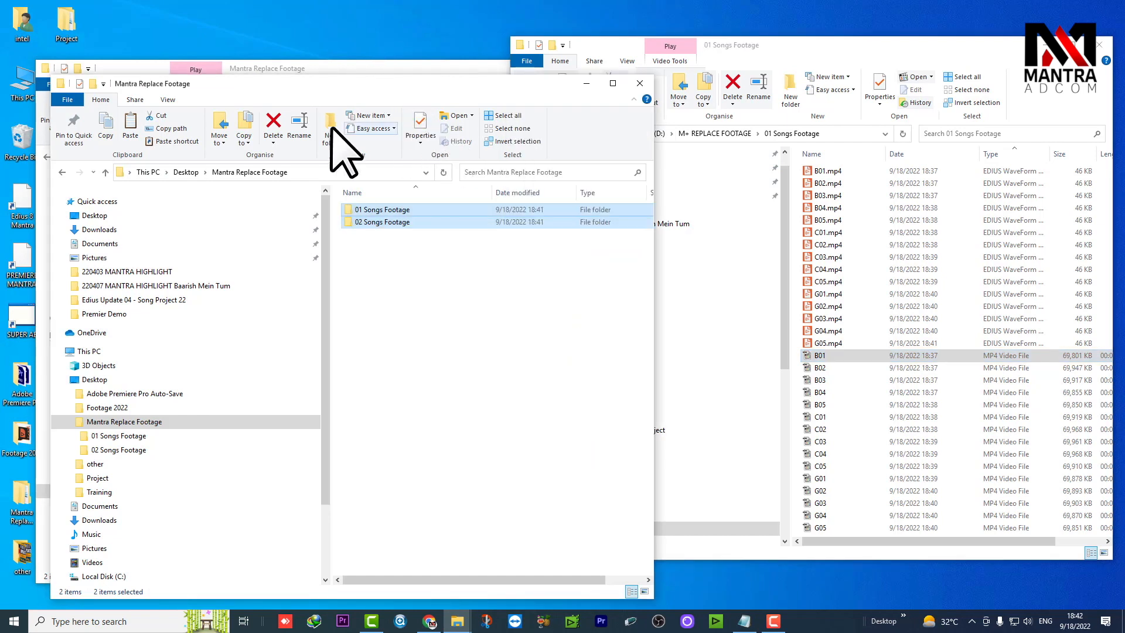
{"action": "left_click", "coordinate": [640, 83]}
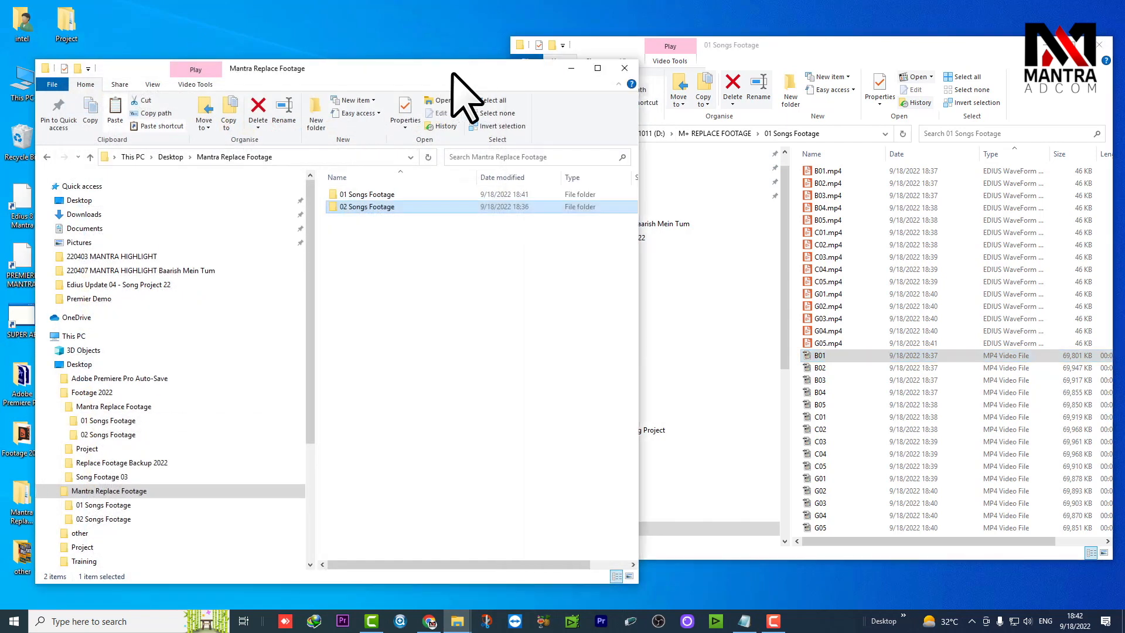
{"action": "left_click", "coordinate": [625, 69]}
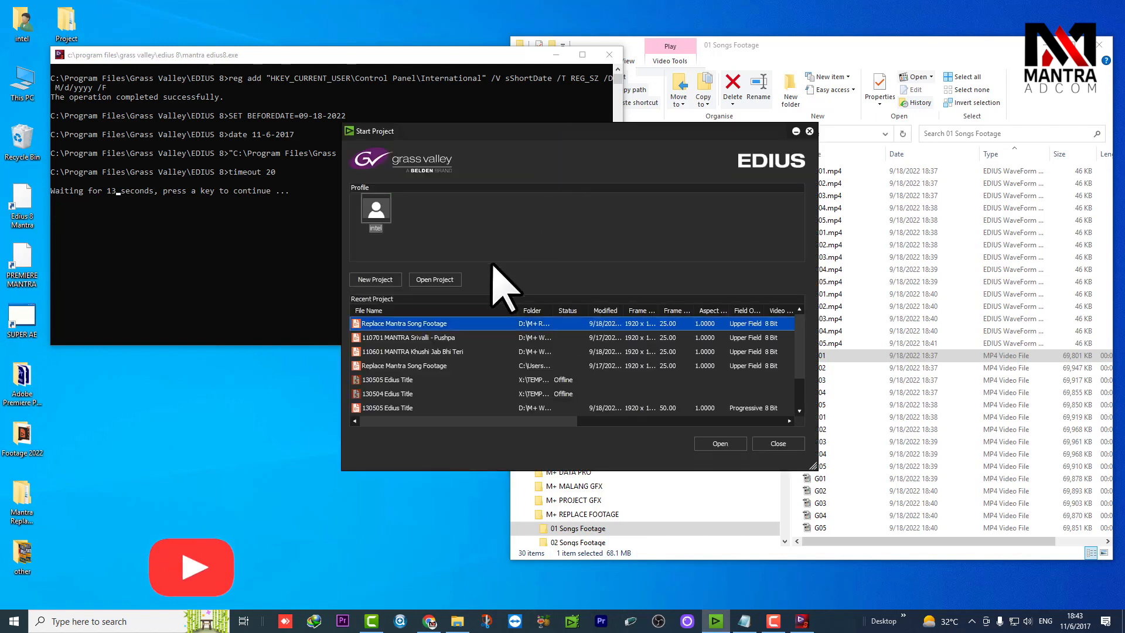
- Open the recent project 110701 MANTRA Srivalli - Pushpa in EDIUS and scrub its timeline back to about 15 seconds
{"action": "left_click", "coordinate": [438, 339]}
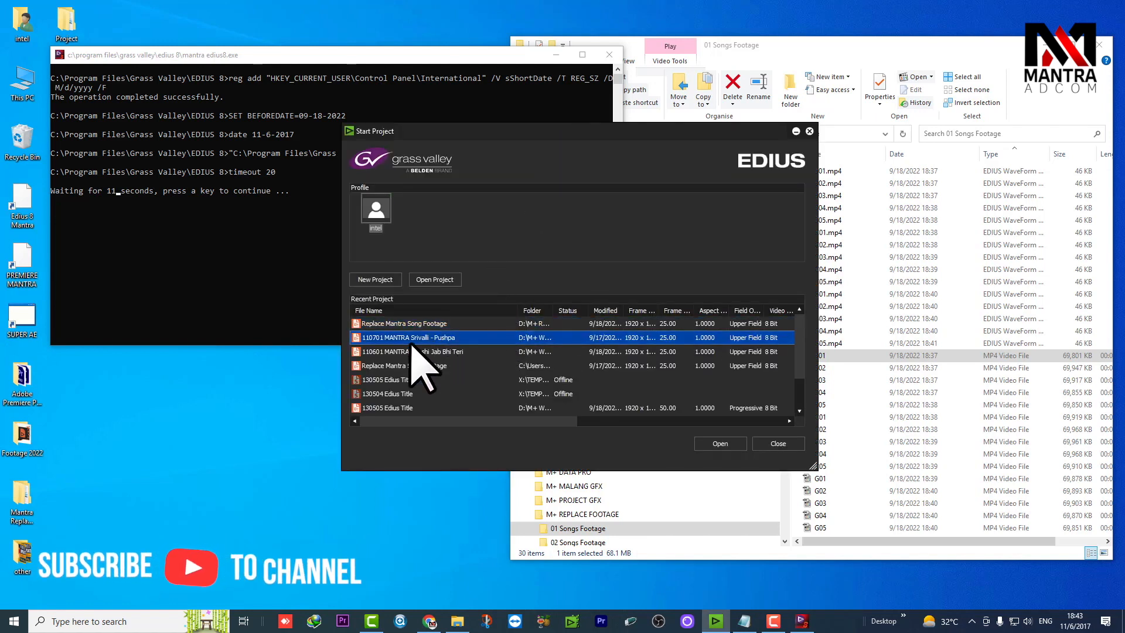
{"action": "left_click", "coordinate": [728, 442]}
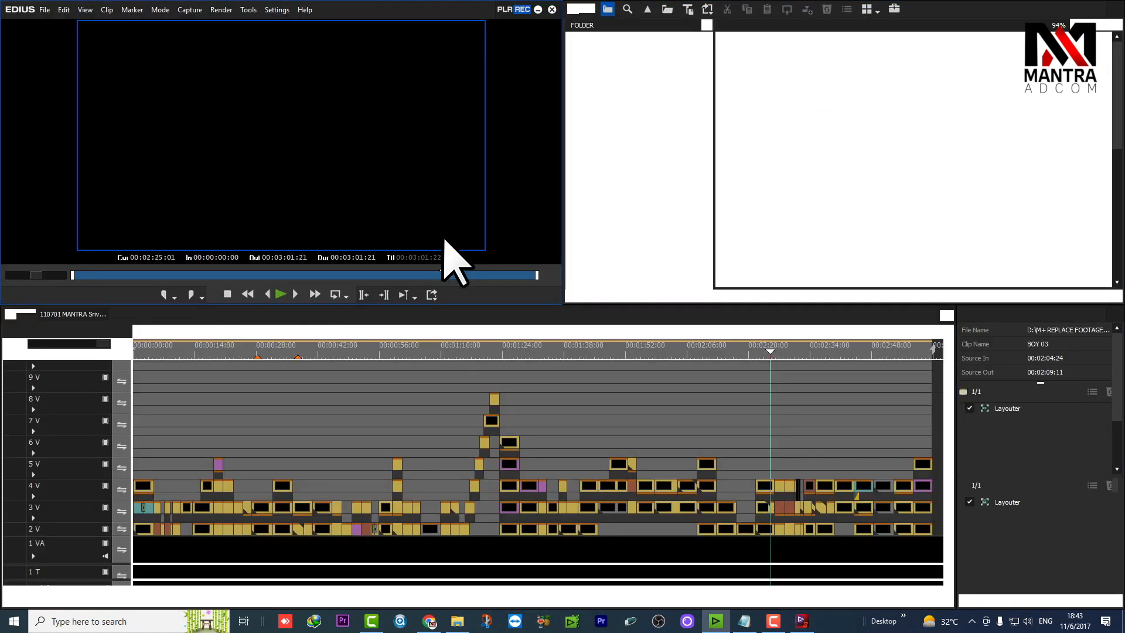
{"action": "left_click", "coordinate": [392, 348]}
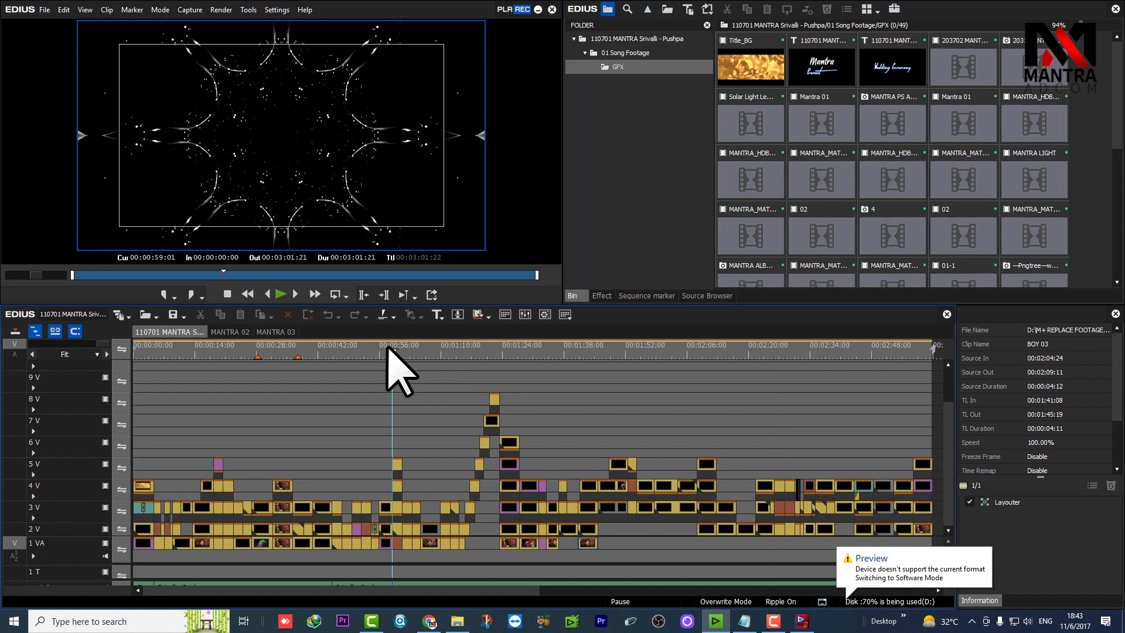
{"action": "left_click_drag", "start_coordinate": [368, 350], "coordinate": [198, 352]}
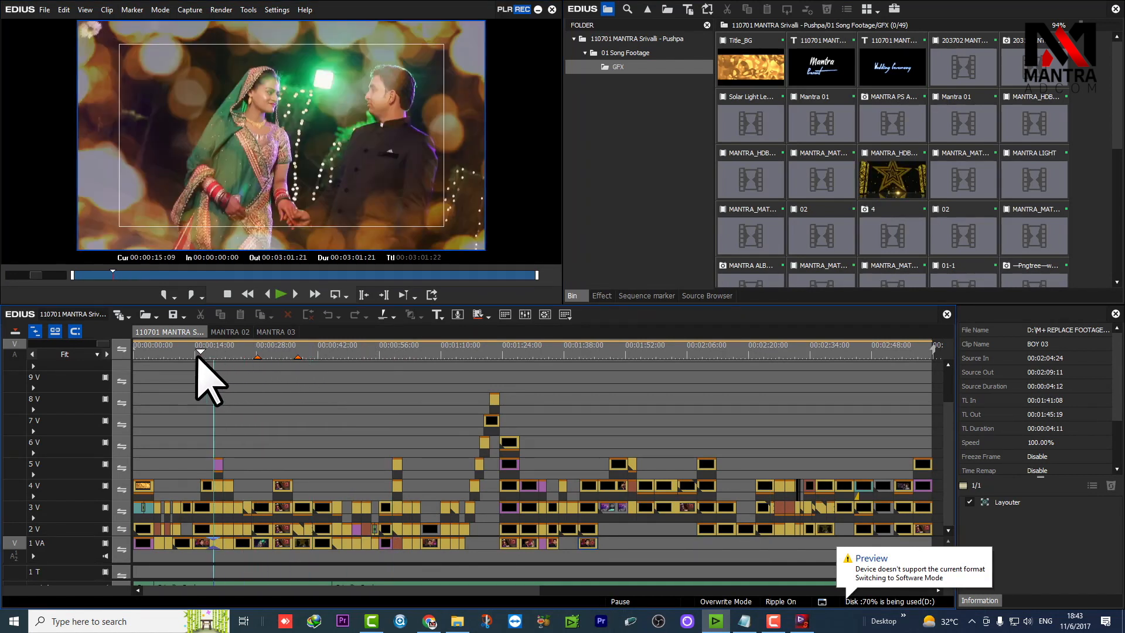